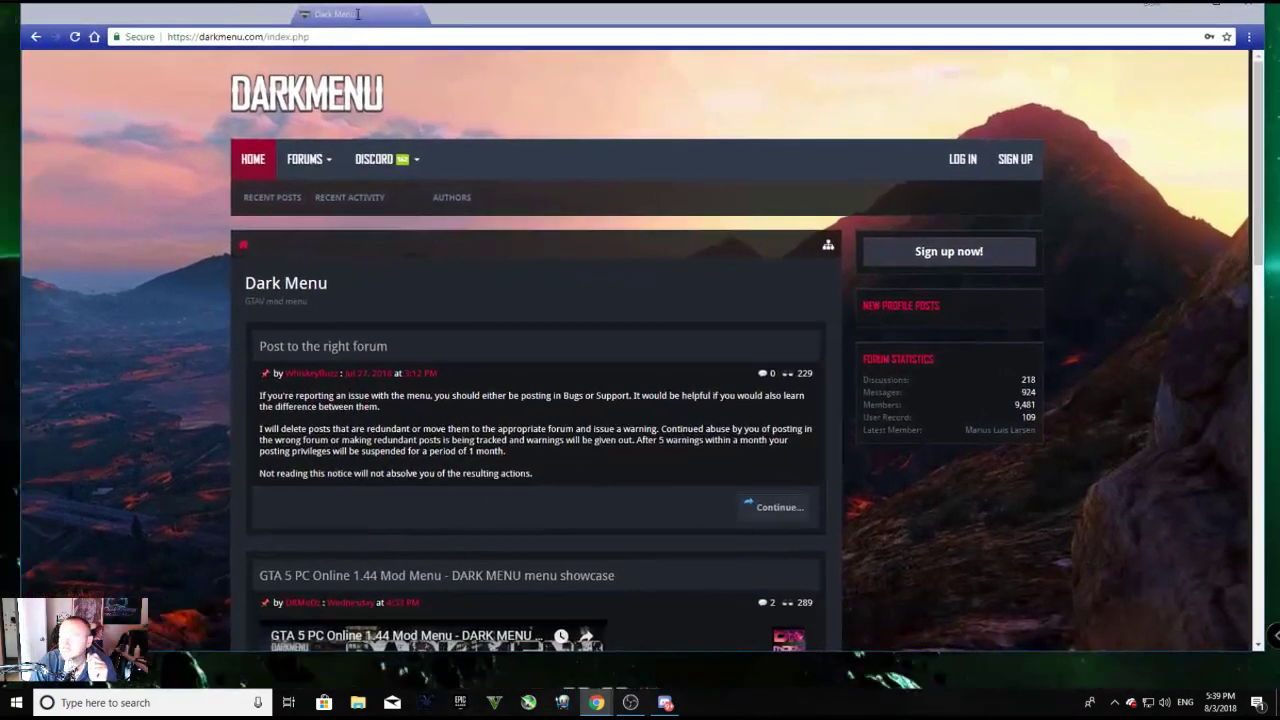
- Maximize Chrome and log in to darkmenu.com with the browser's autofilled account name and password
left_click_drag(357, 14, 357, 3)
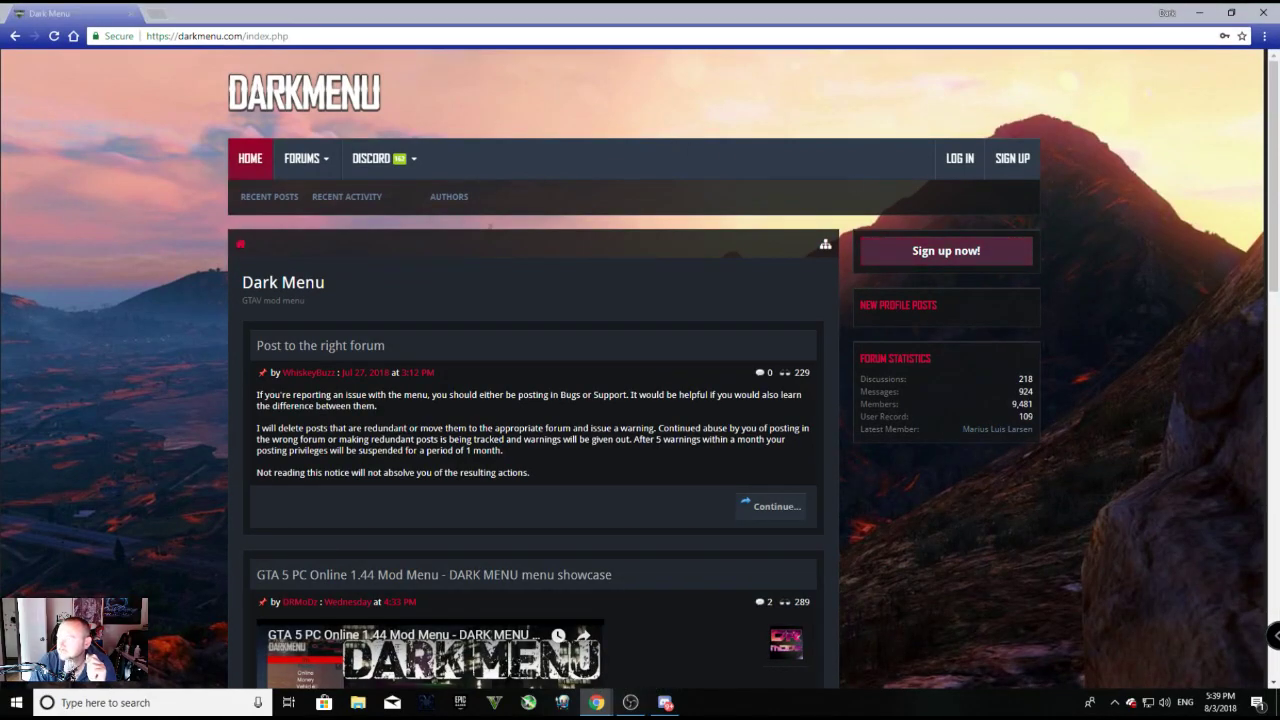
left_click(416, 163)
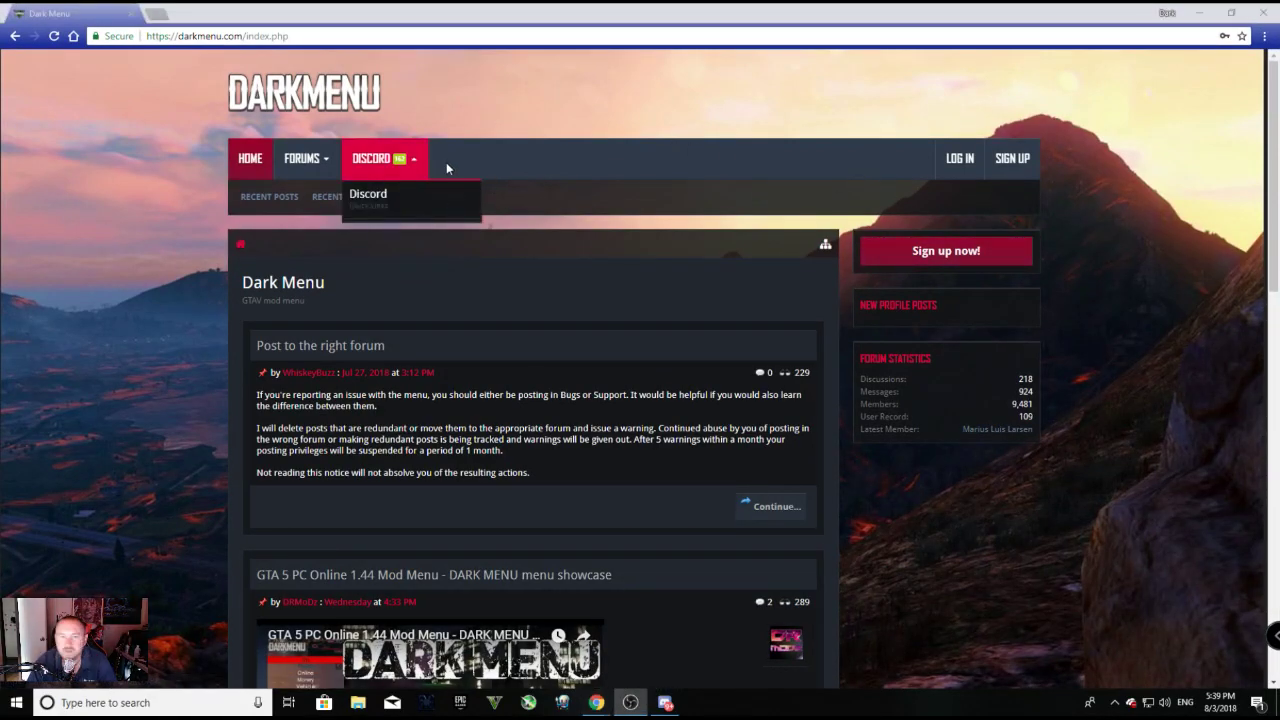
left_click(959, 163)
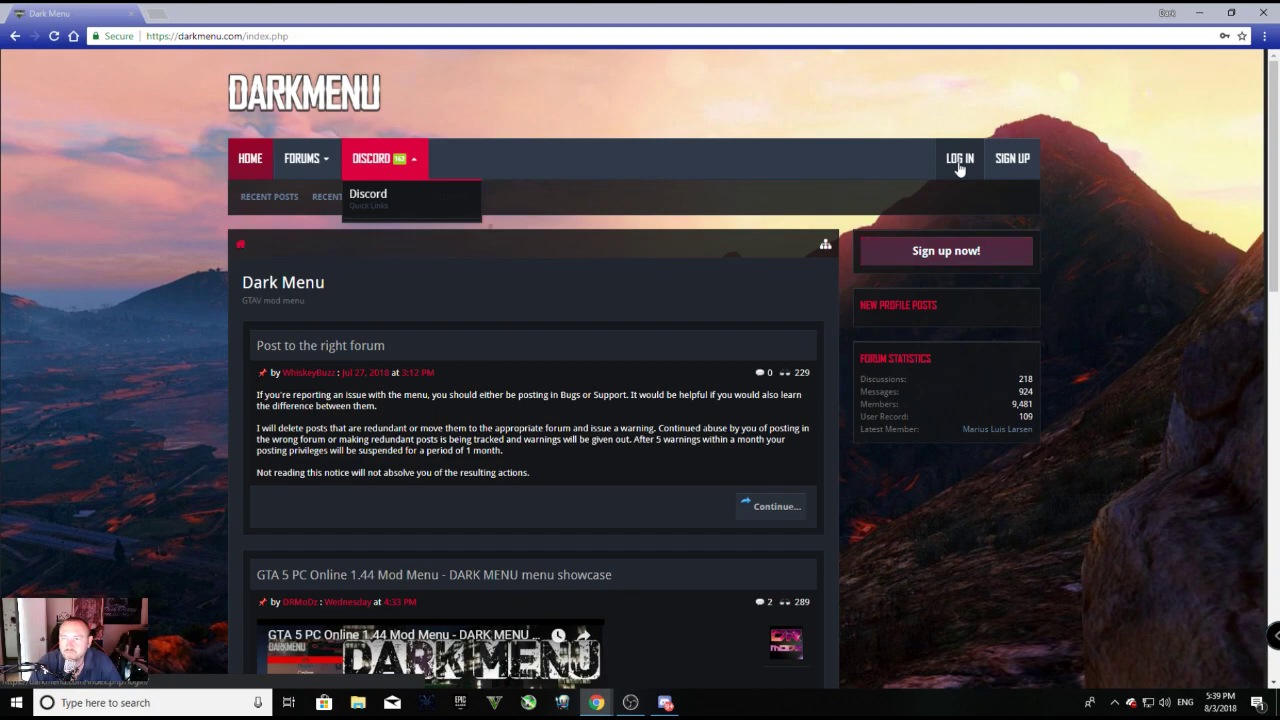
left_click(958, 163)
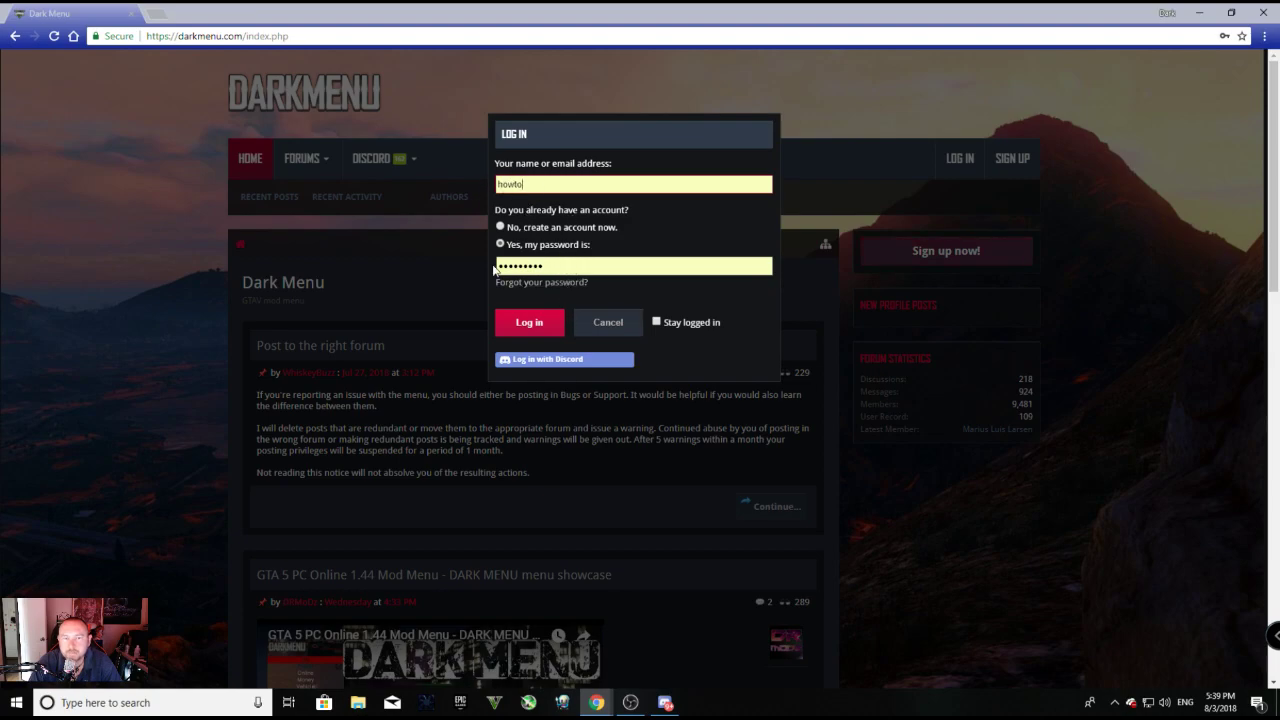
left_click(522, 323)
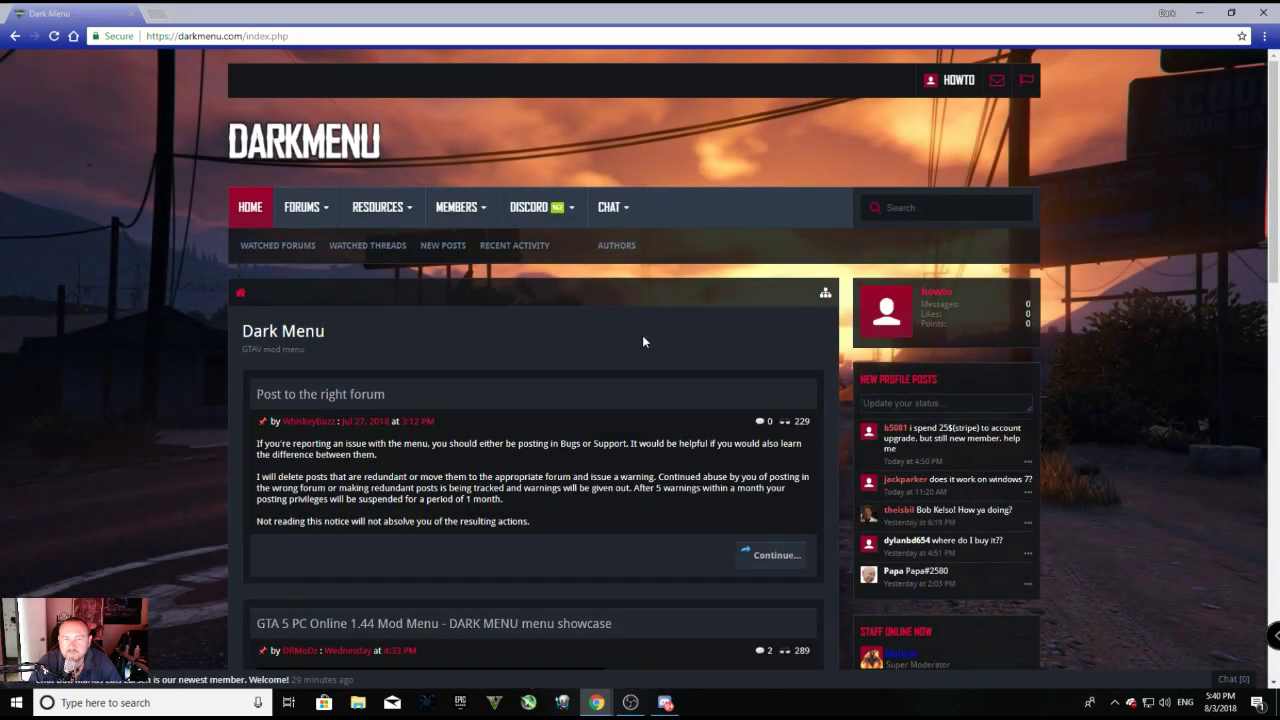
- From Resources, download the 1.13.1 release and save it as Darkmenu v1.13.zip on the Desktop
mouse_move(374, 210)
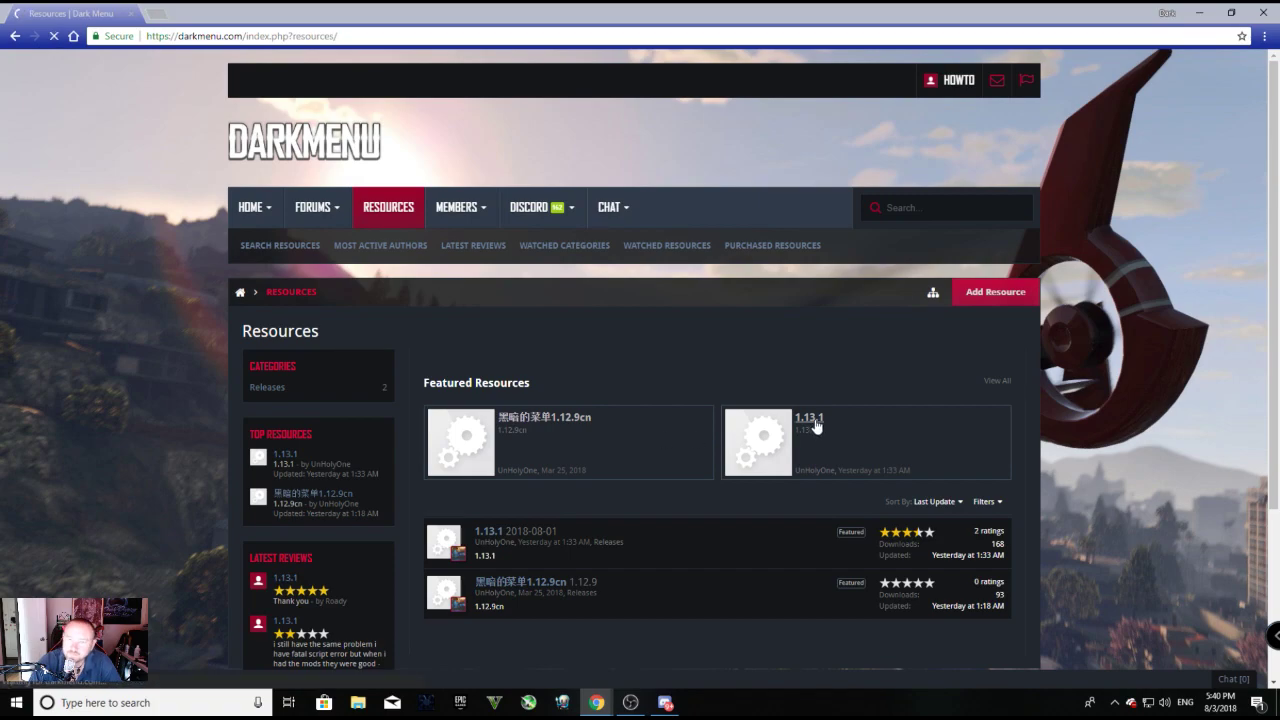
left_click(809, 418)
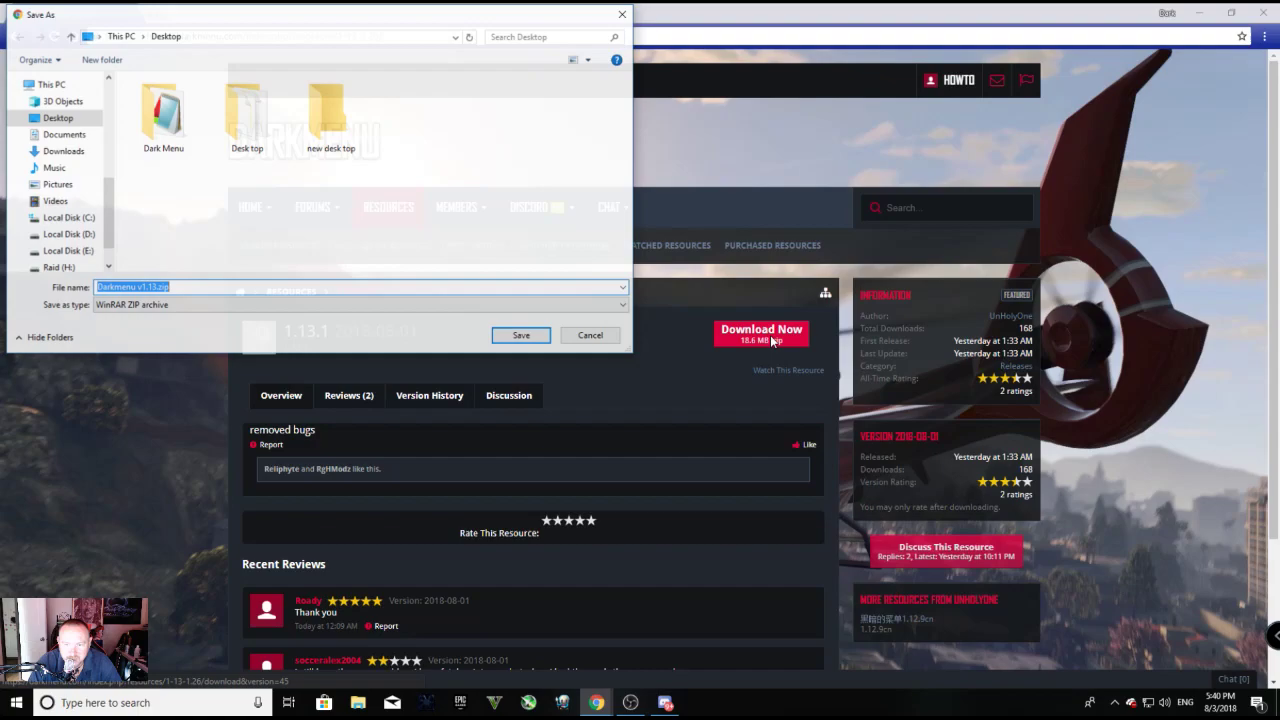
left_click(527, 336)
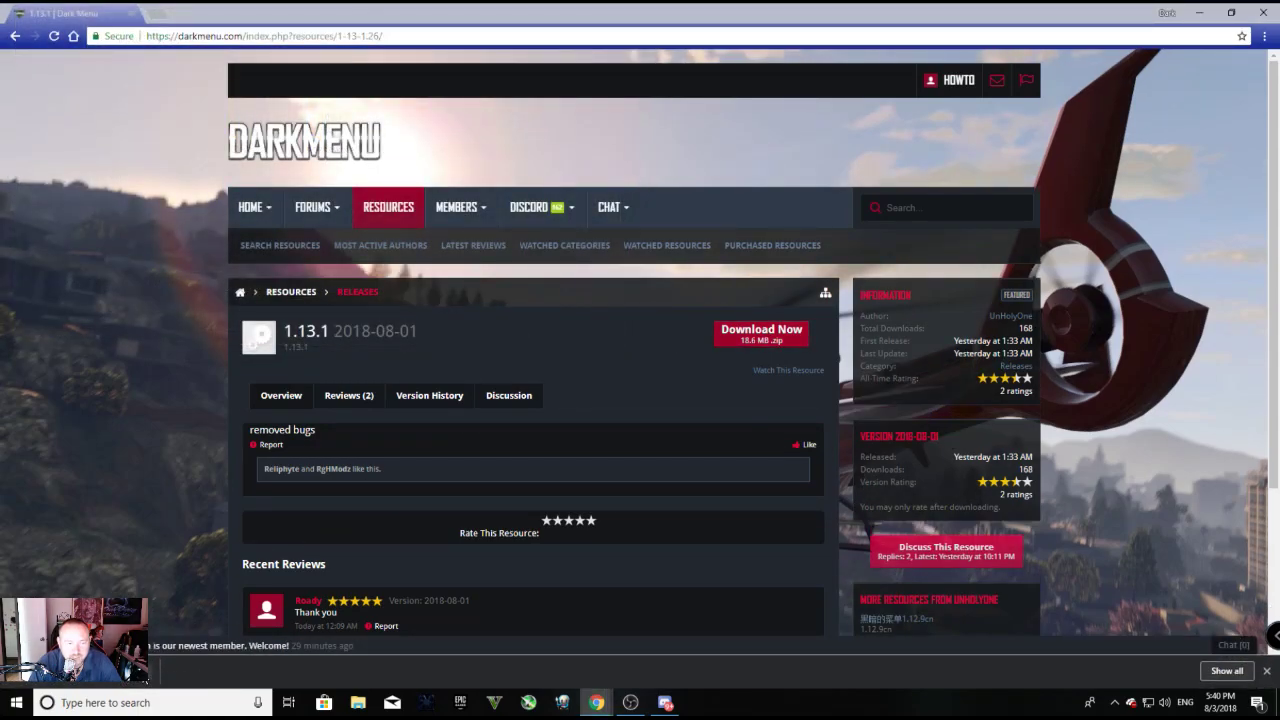
left_click(147, 672)
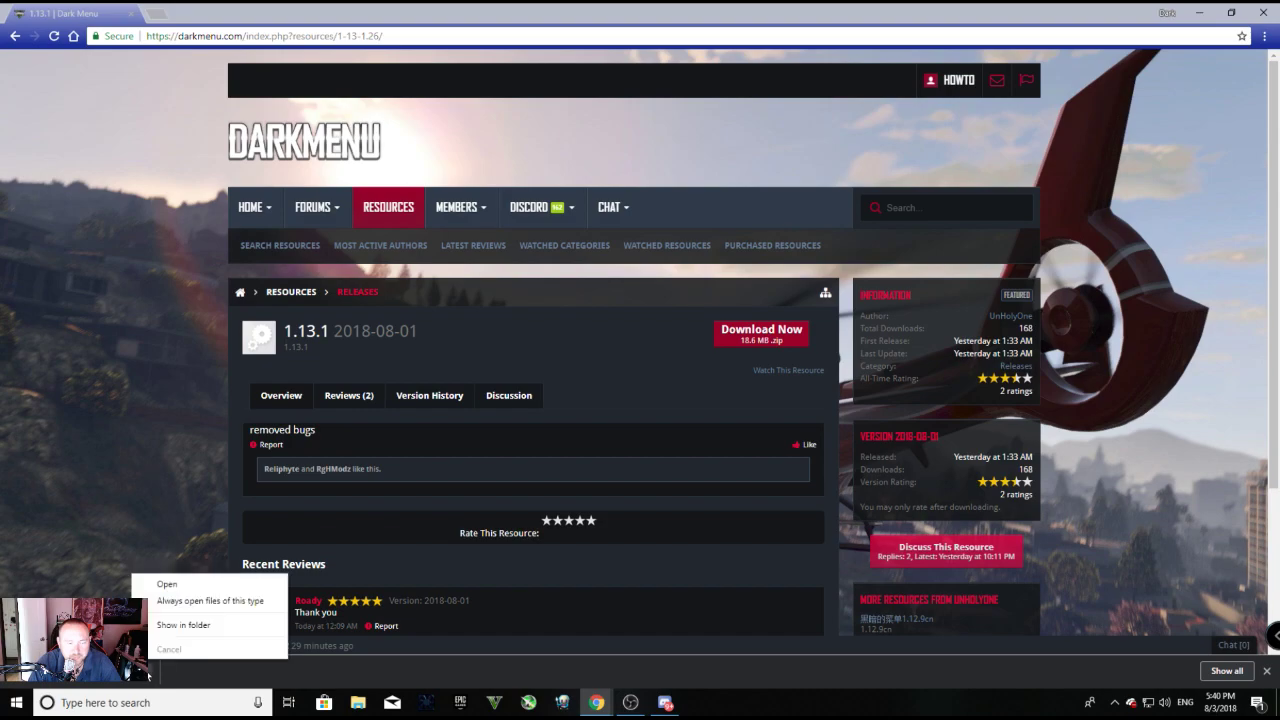
- Show the downloaded Darkmenu v1.13.zip in its folder and place it on the desktop
left_click(162, 621)
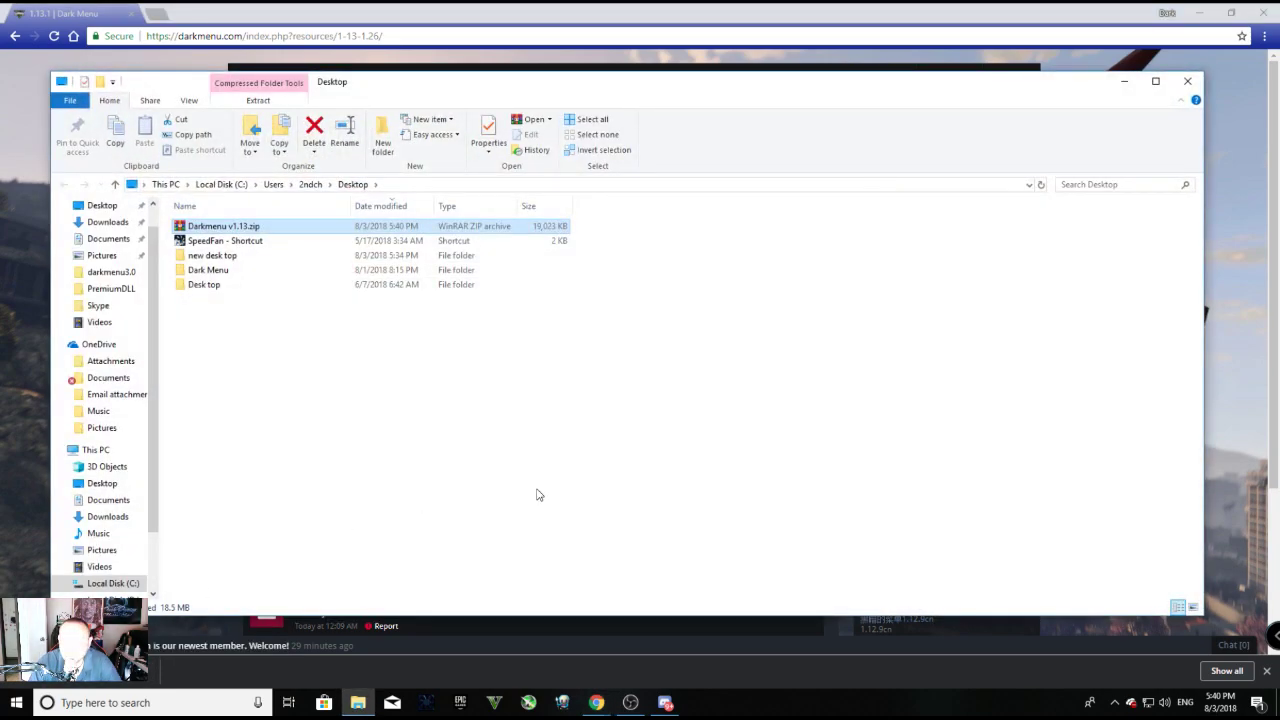
left_click(1199, 13)
left_click(1199, 13)
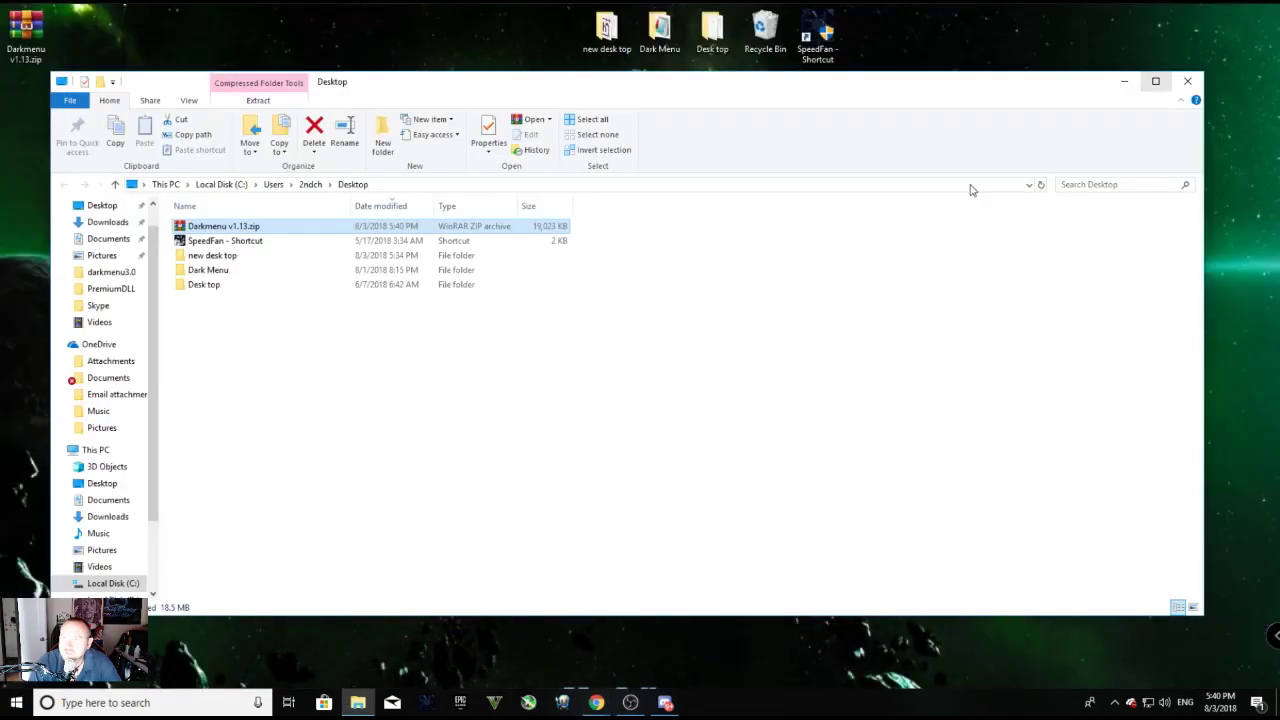
mouse_move(247, 230)
left_mouse_down()
mouse_move(288, 85)
mouse_move(270, 90)
mouse_move(240, 238)
left_mouse_up()
left_click(1181, 80)
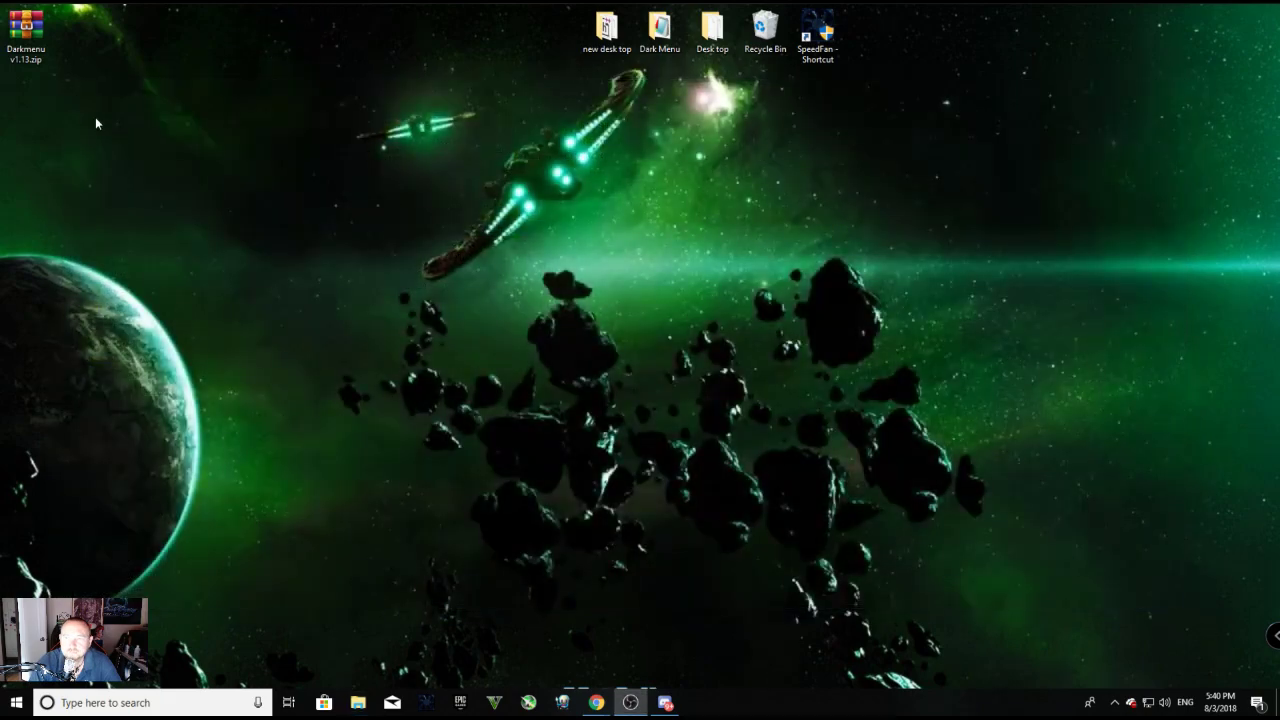
- Open Darkmenu v1.13.zip in WinRAR and extract the darkmenu folder onto the desktop
double_click(22, 30)
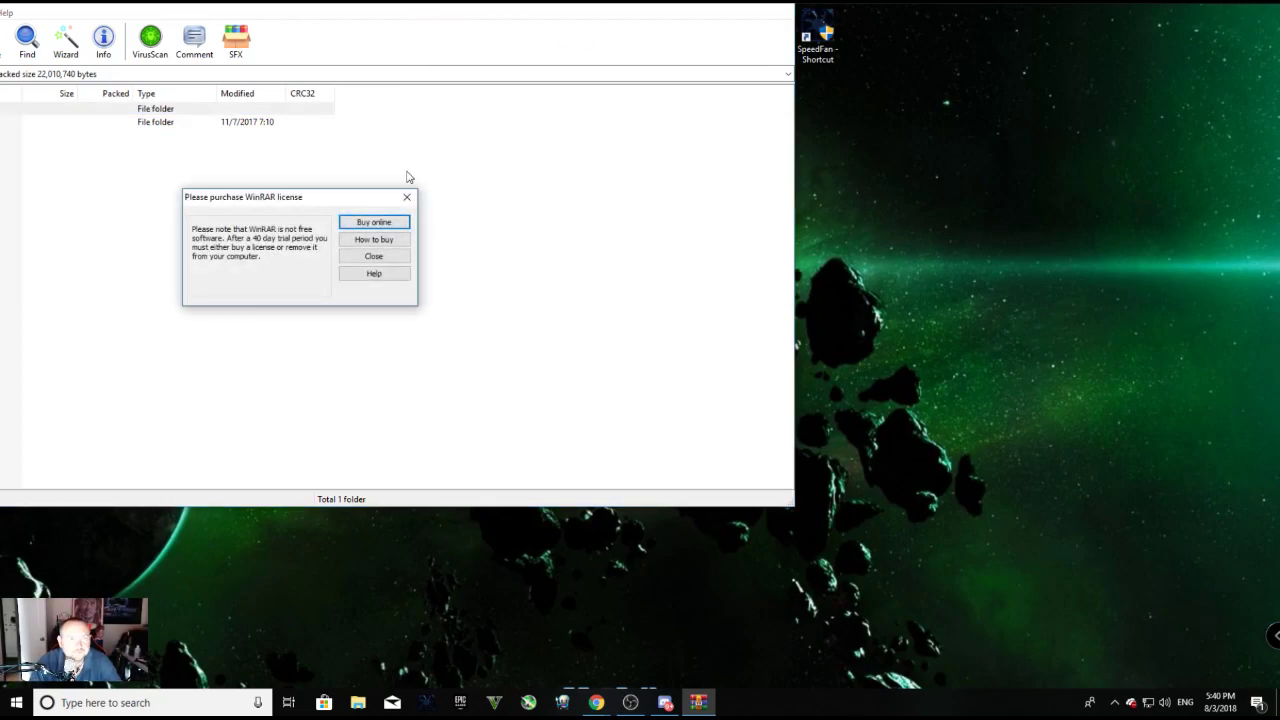
left_click(372, 256)
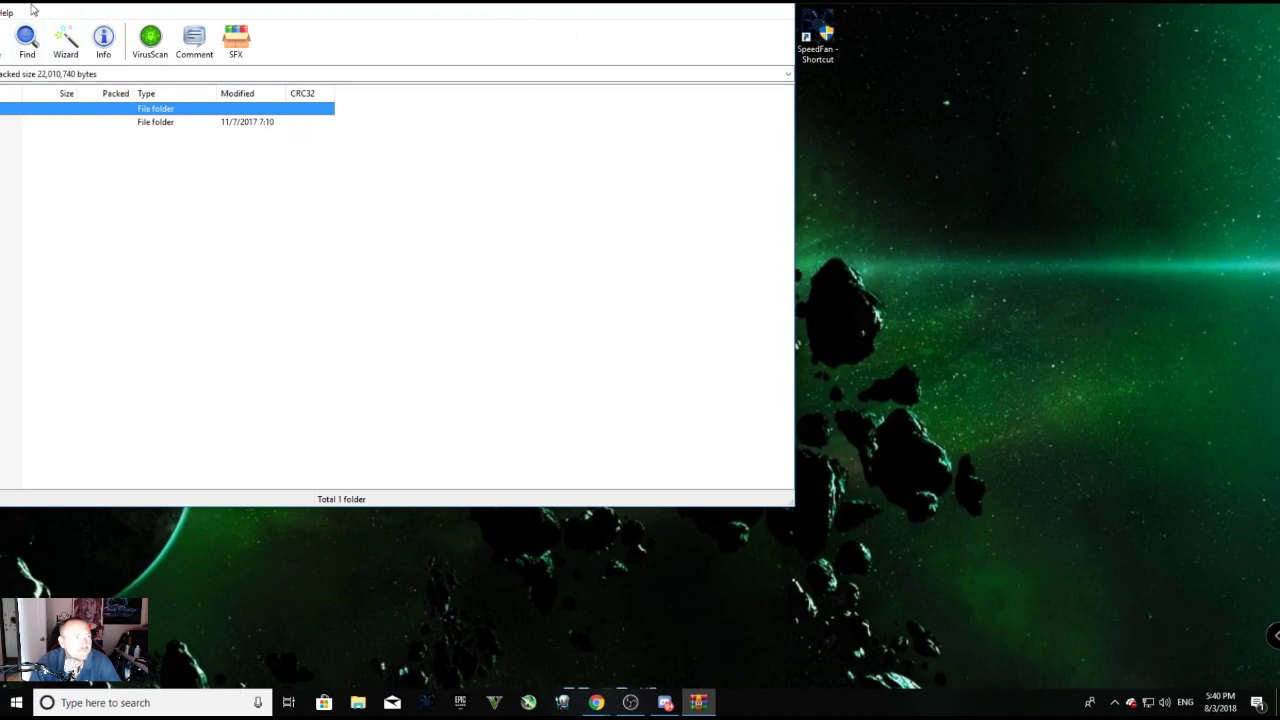
left_click_drag(31, 10, 492, 116)
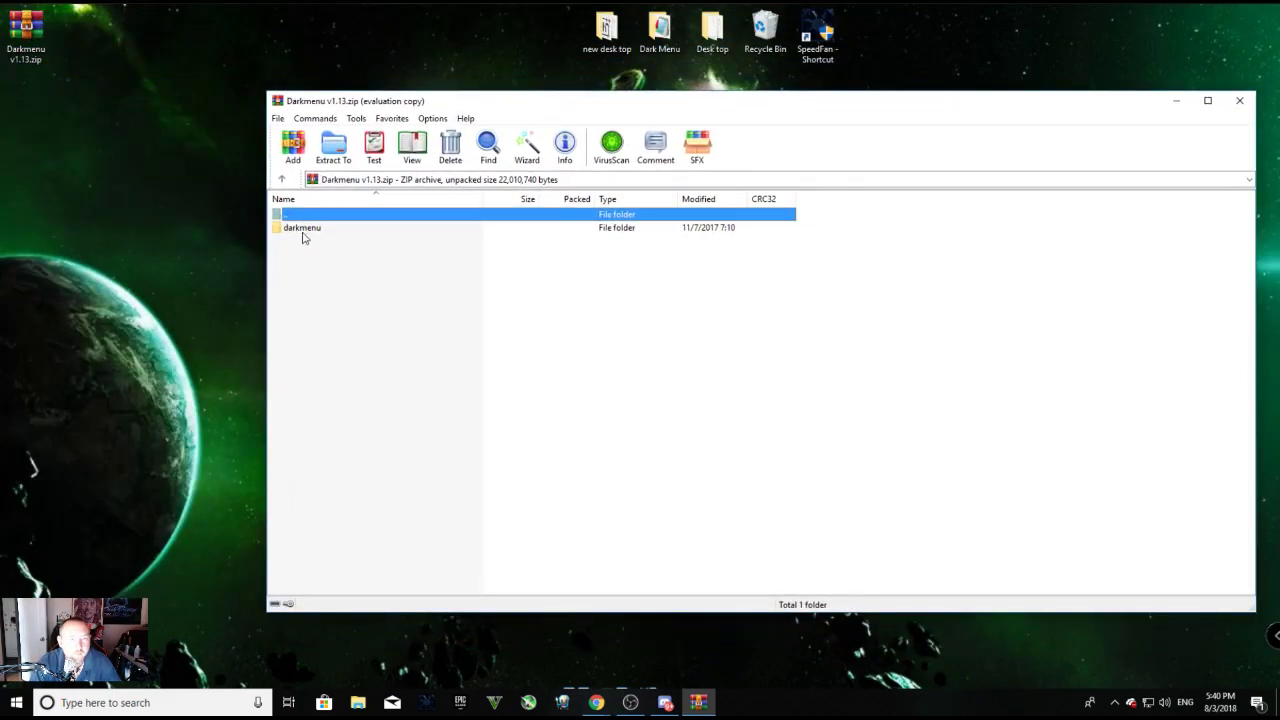
left_click_drag(303, 232, 508, 40)
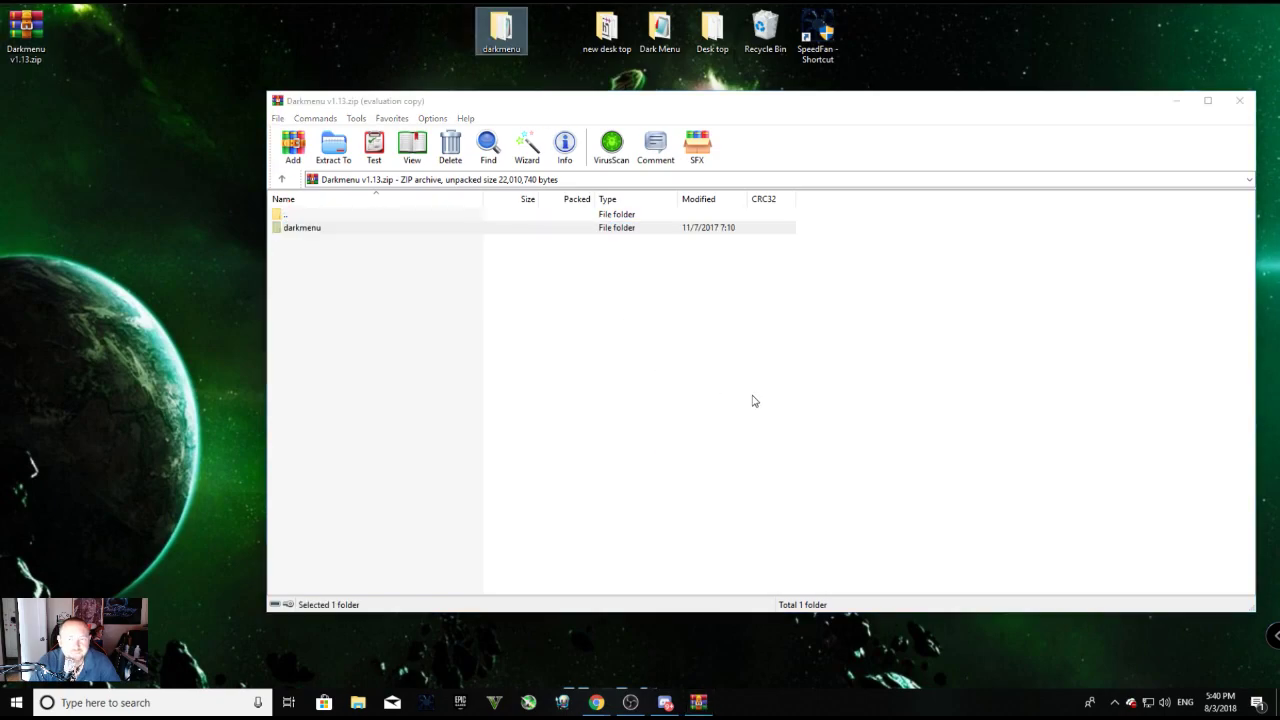
left_click(1239, 100)
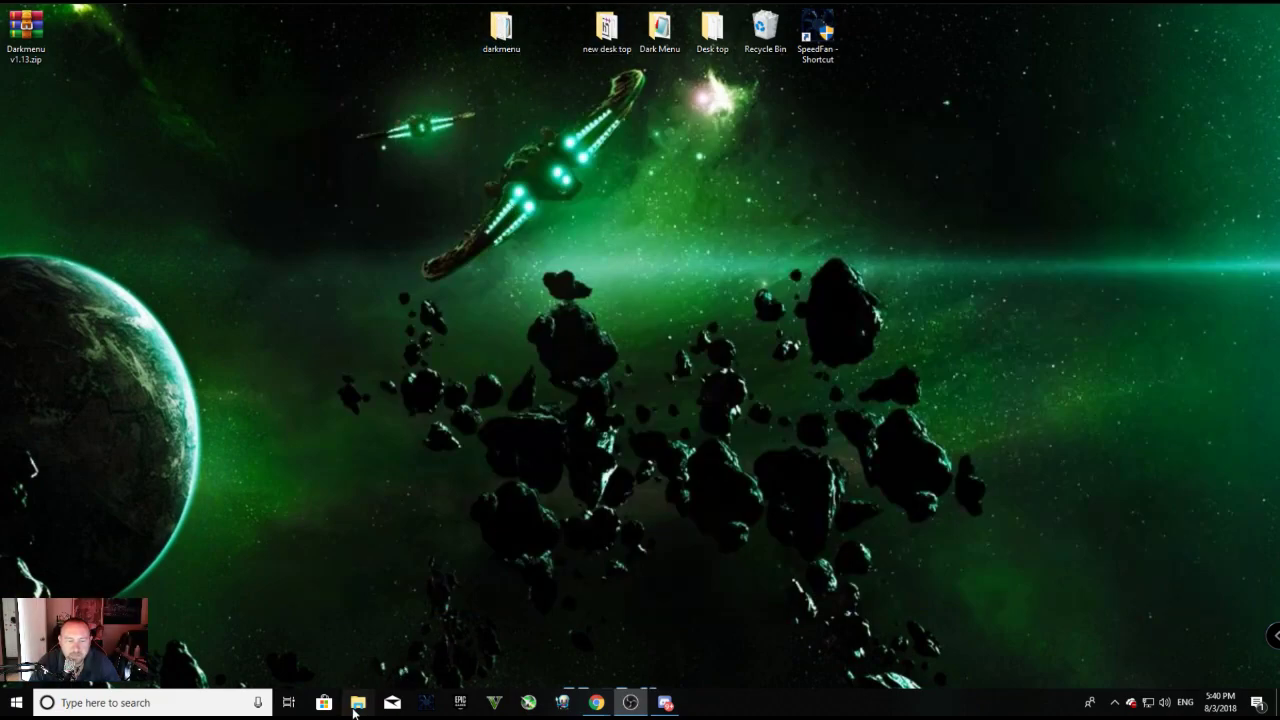
- Open the gta5sc folder on Local Disk (E:) in a new Explorer window
left_click(358, 702)
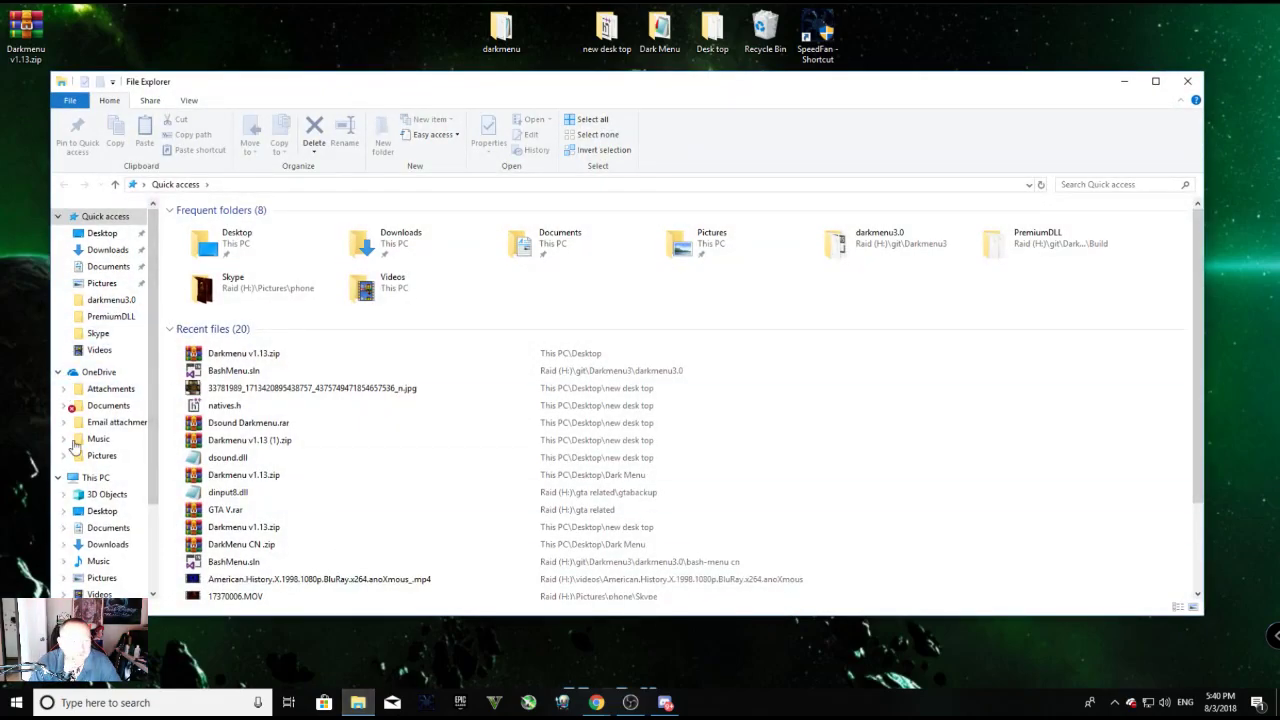
left_click(118, 481)
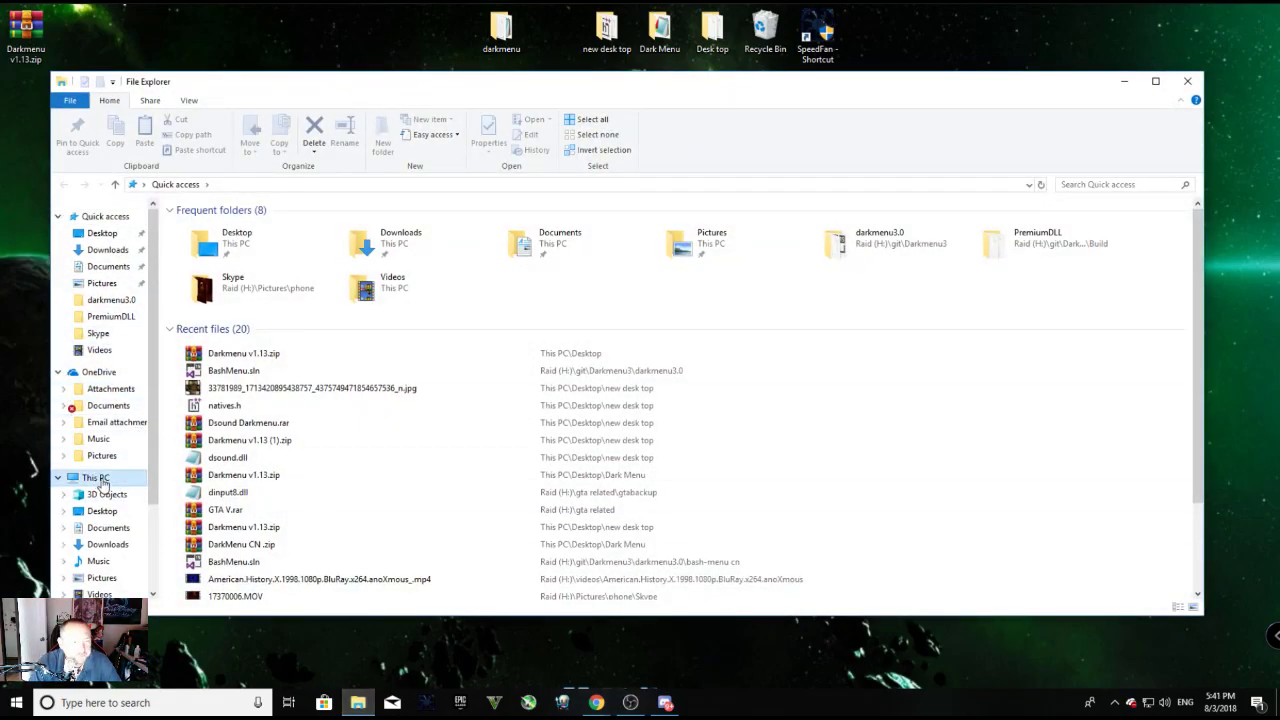
double_click(619, 338)
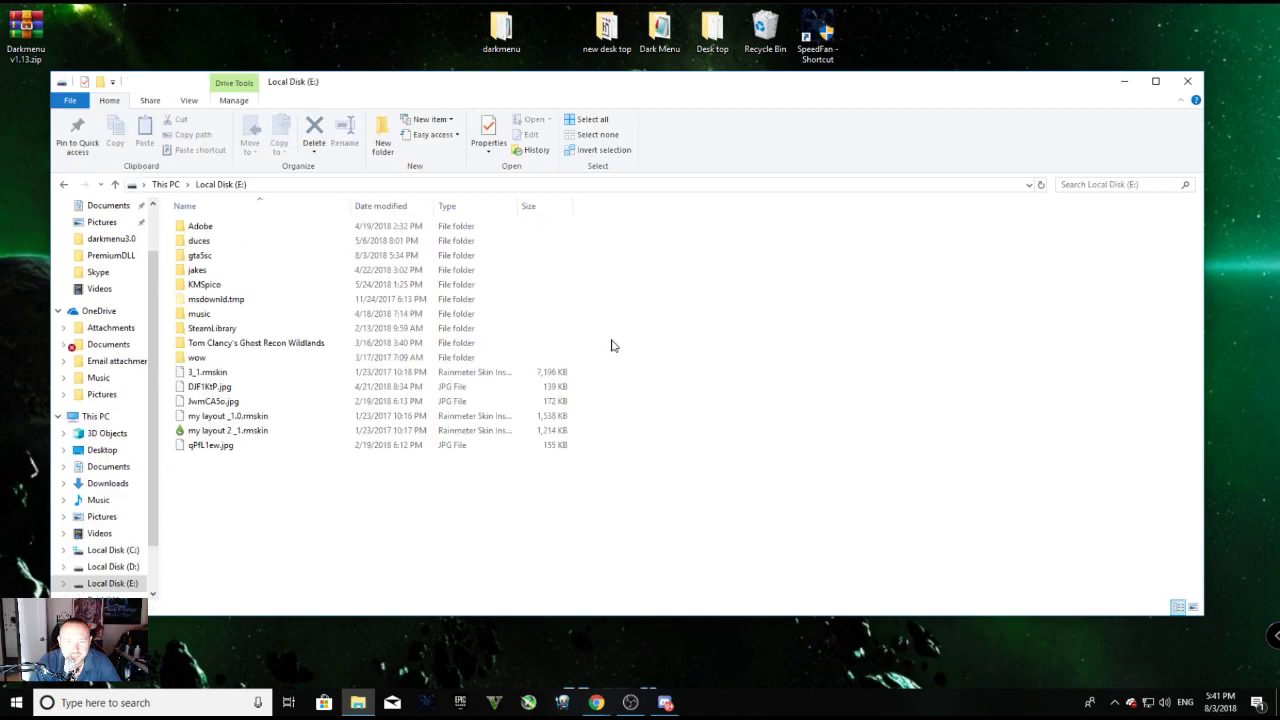
left_click(211, 256)
double_click(211, 256)
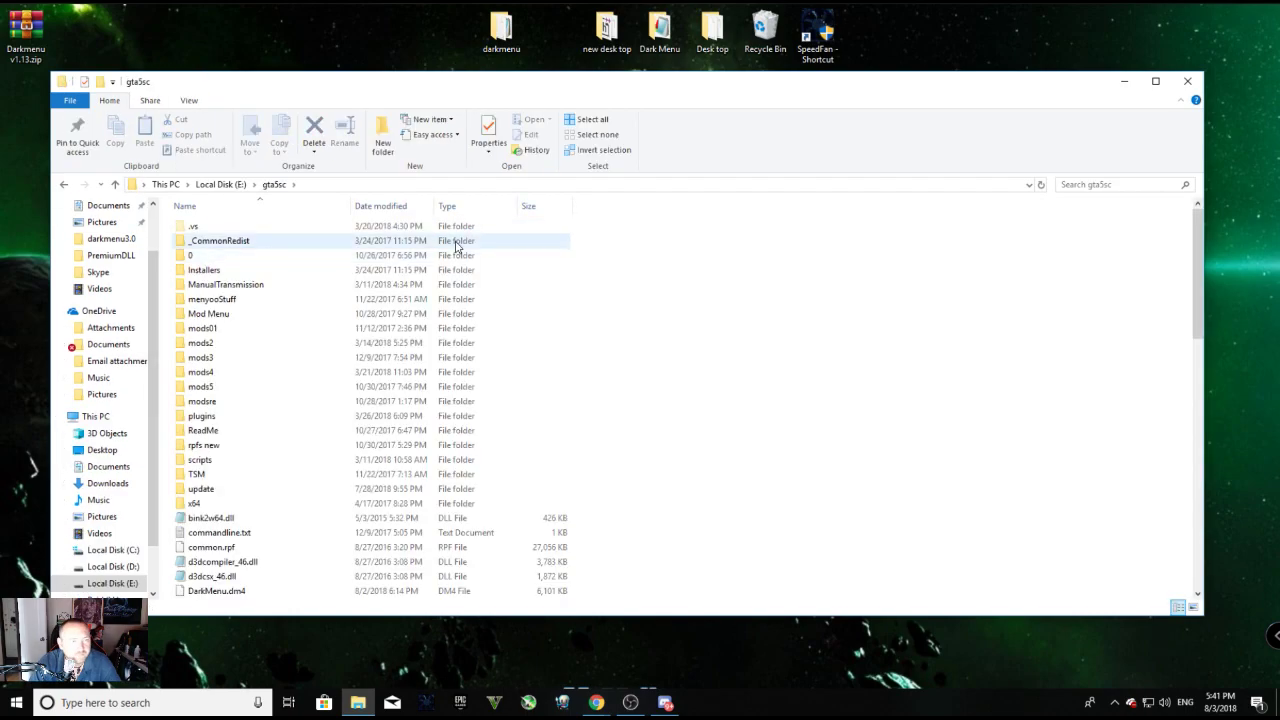
left_click_drag(561, 90, 586, 104)
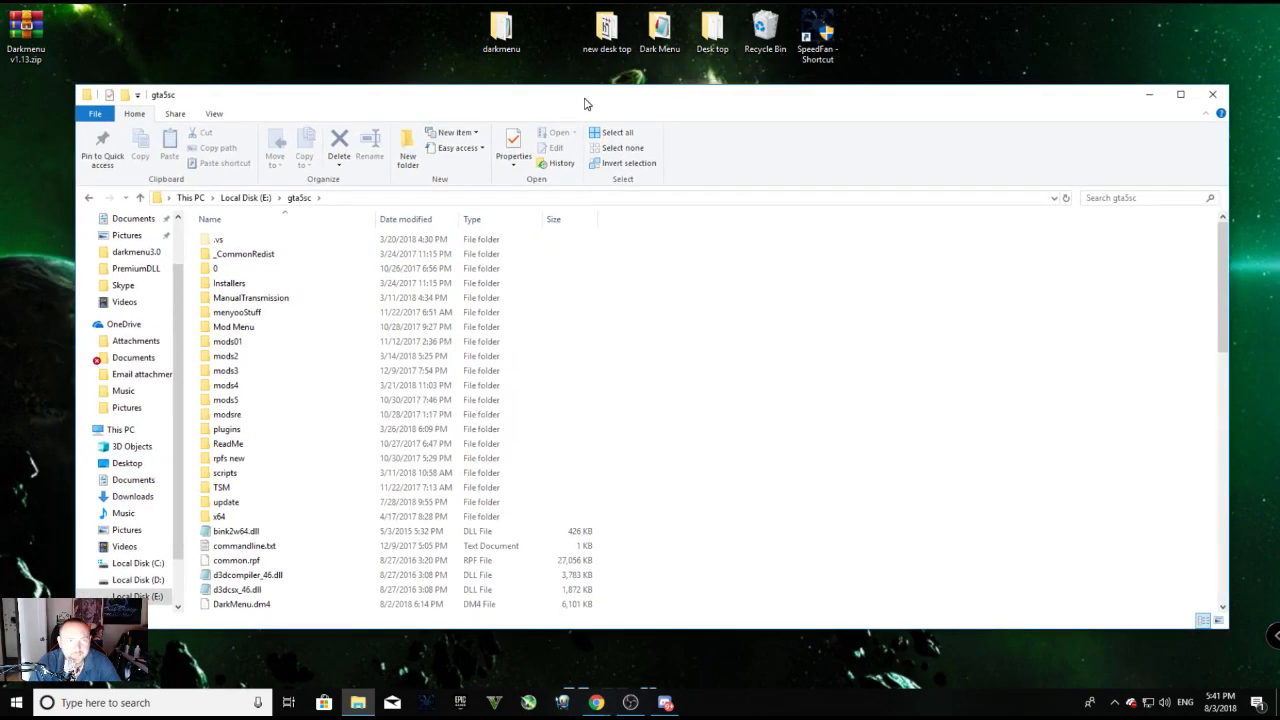
- Open the darkmenu folder beside gta5sc and copy darkmenufiles and mods into gta5sc
left_click(502, 27)
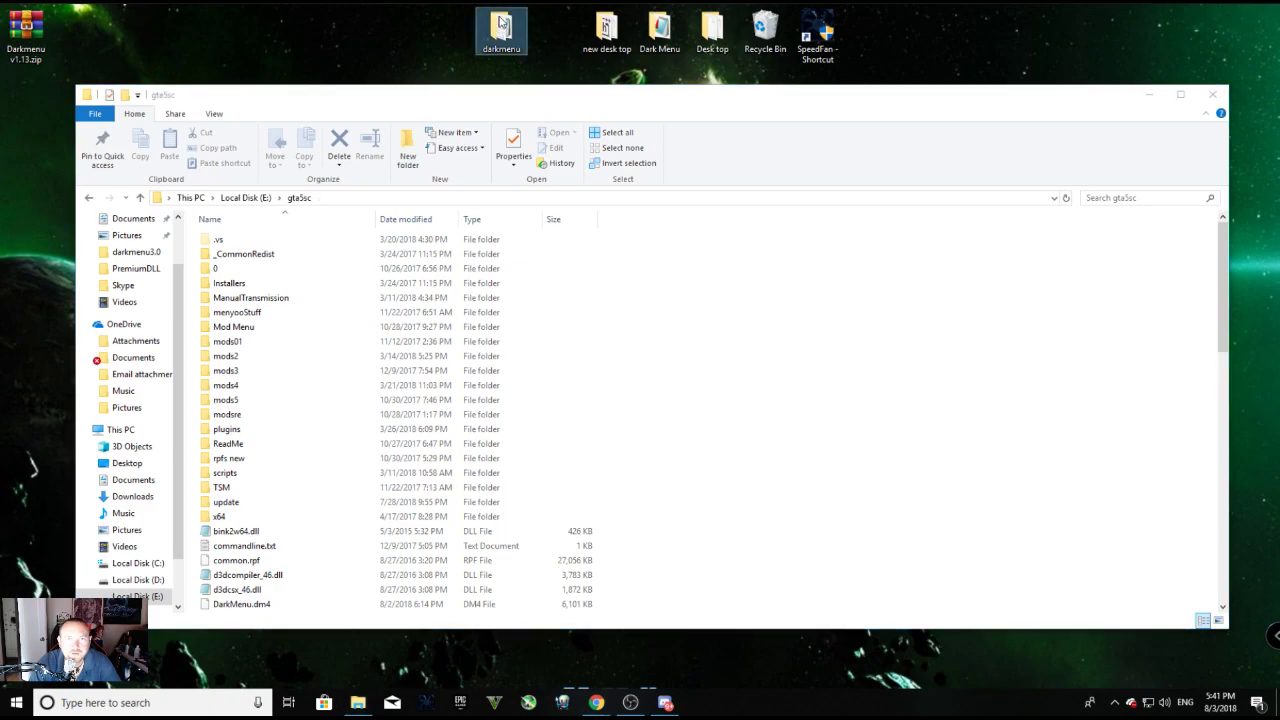
double_click(502, 27)
left_click(460, 100)
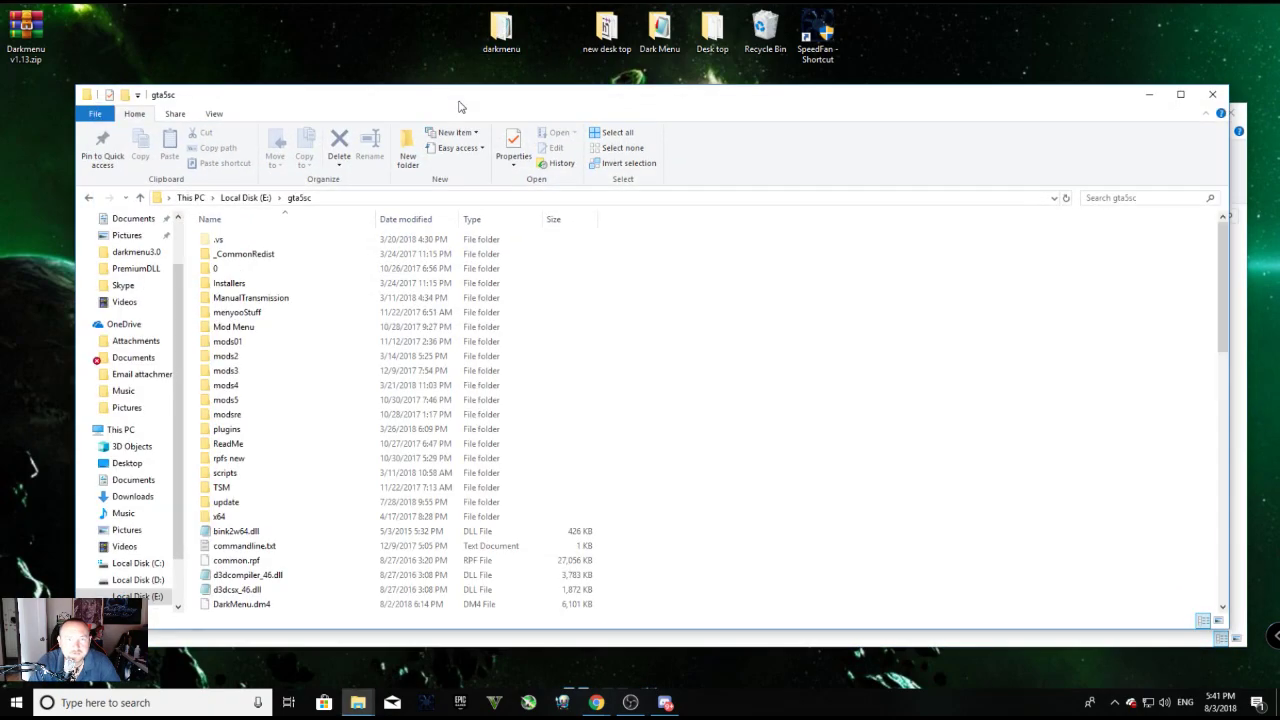
left_click_drag(432, 101, 628, 131)
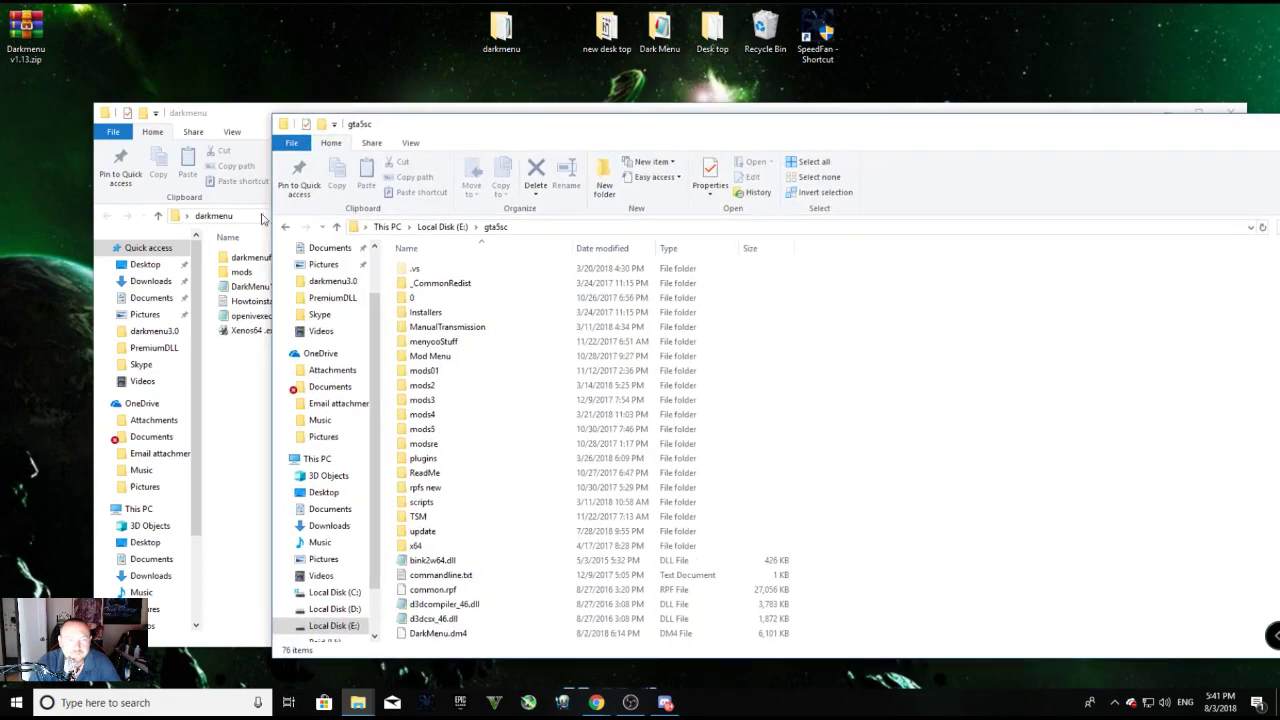
left_click(238, 113)
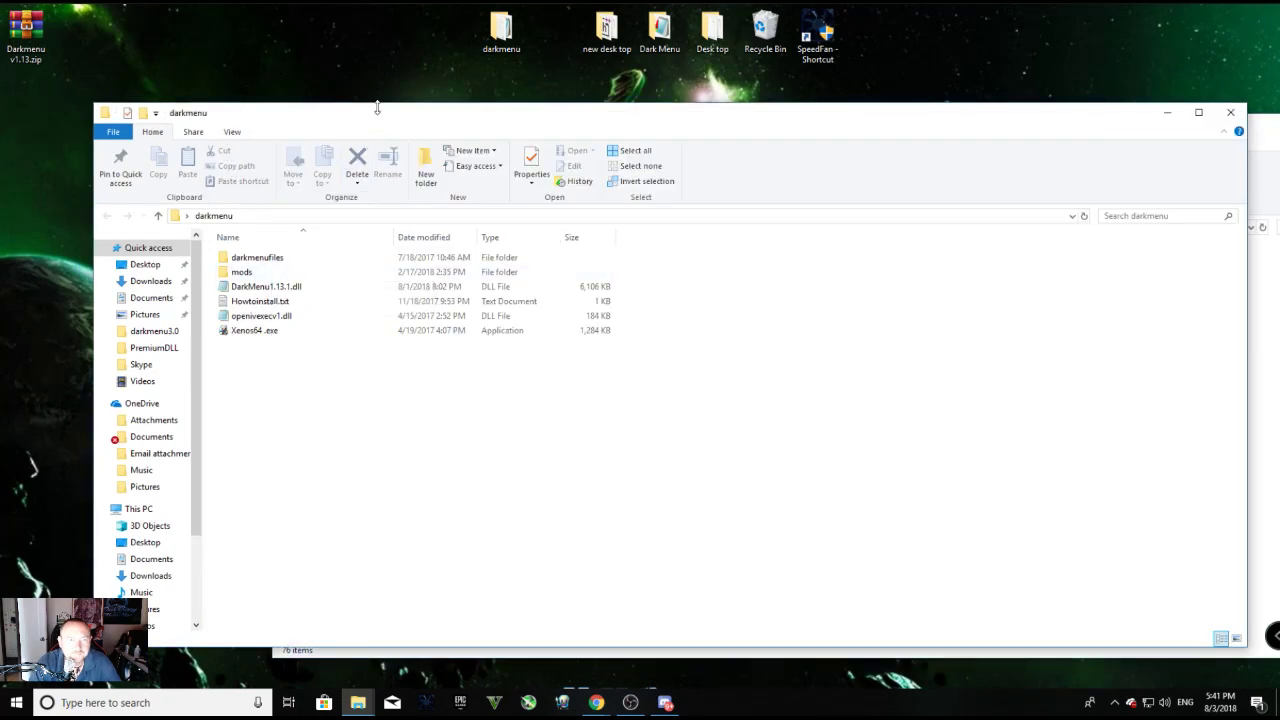
left_click_drag(368, 122, 532, 357)
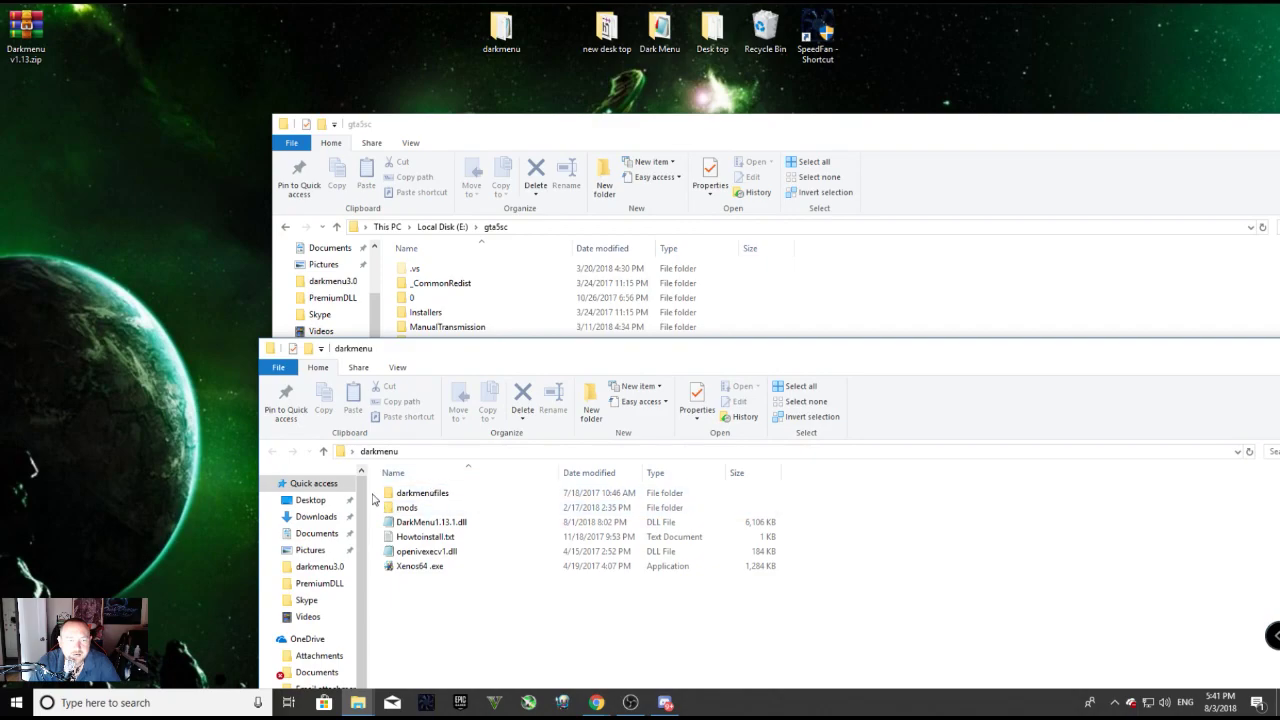
left_click_drag(372, 493, 870, 319)
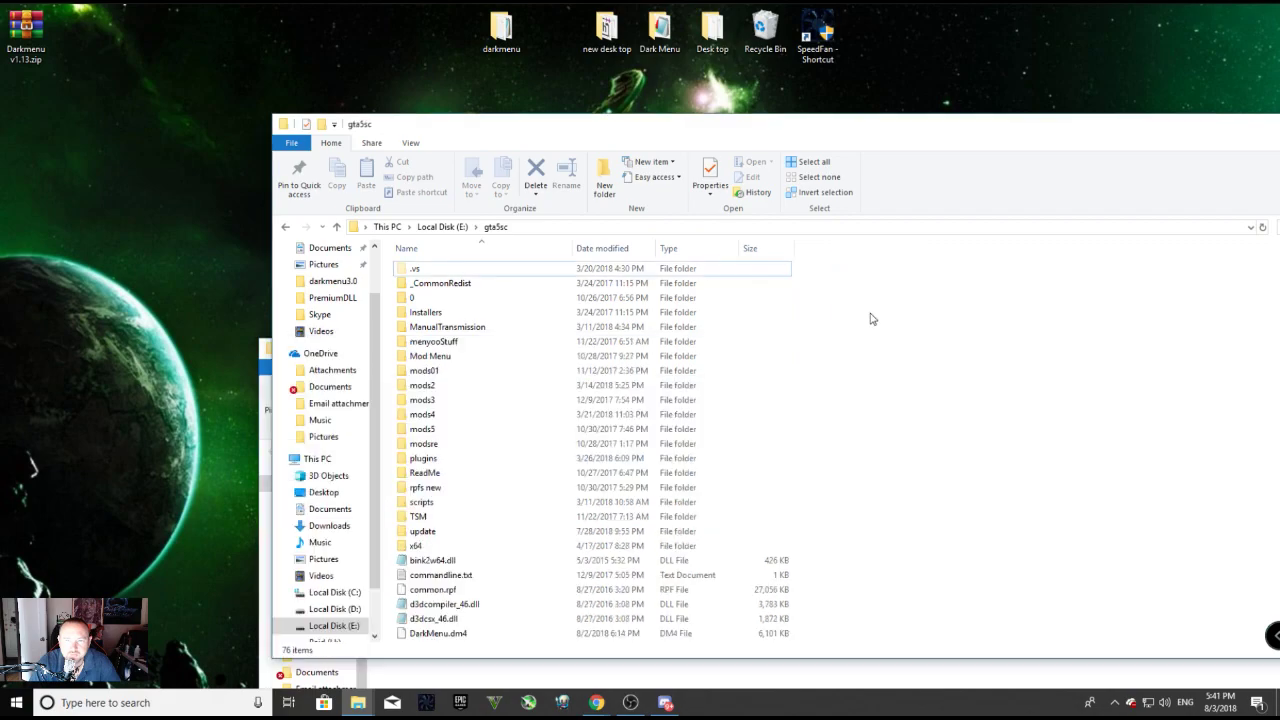
- Move the loose DLL files, including DarkMenu1.13.1.dll, and Xenos64.exe onto the desktop
right_click(262, 358)
left_click(476, 622)
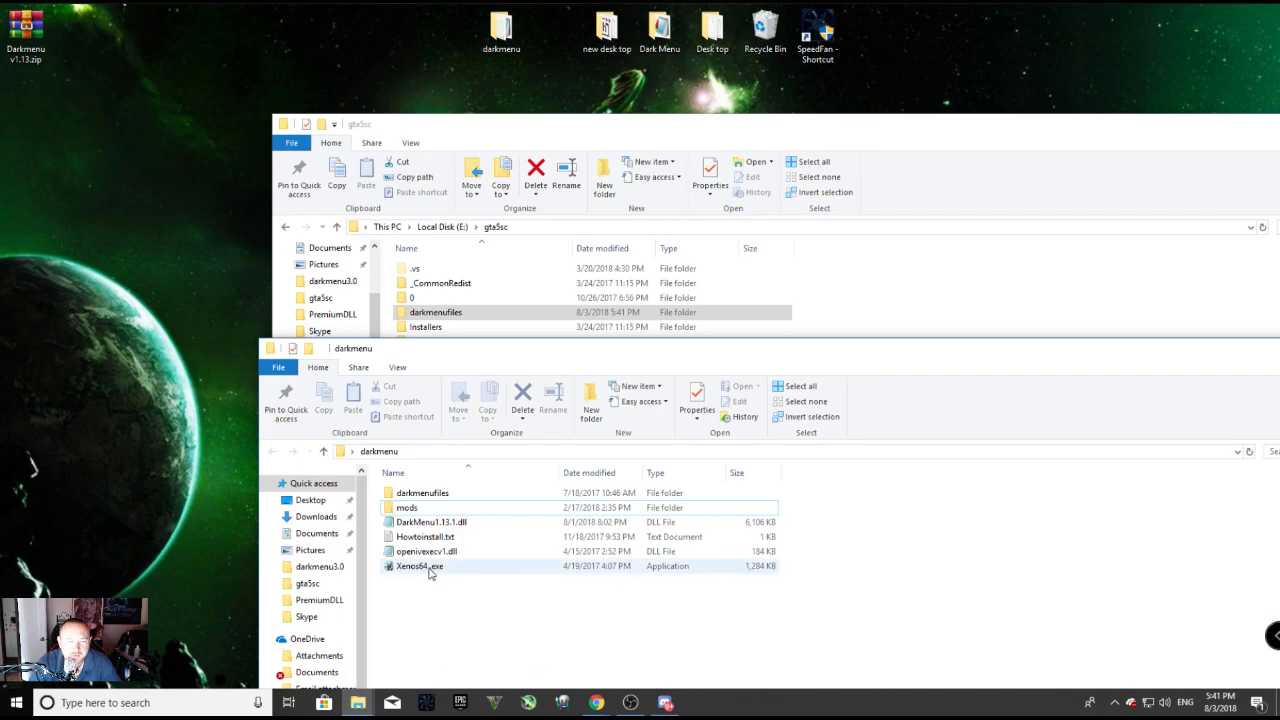
left_click_drag(423, 576, 434, 77)
left_click(418, 522, "ctrl")
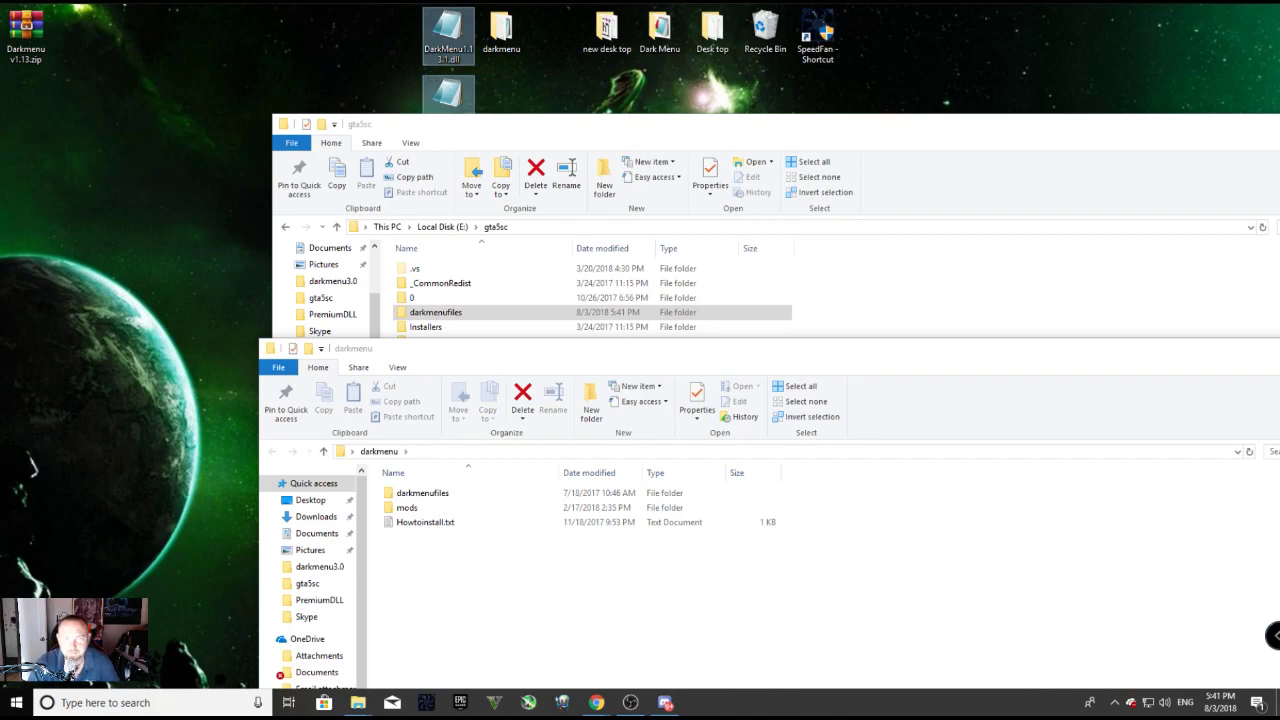
left_click(1117, 300)
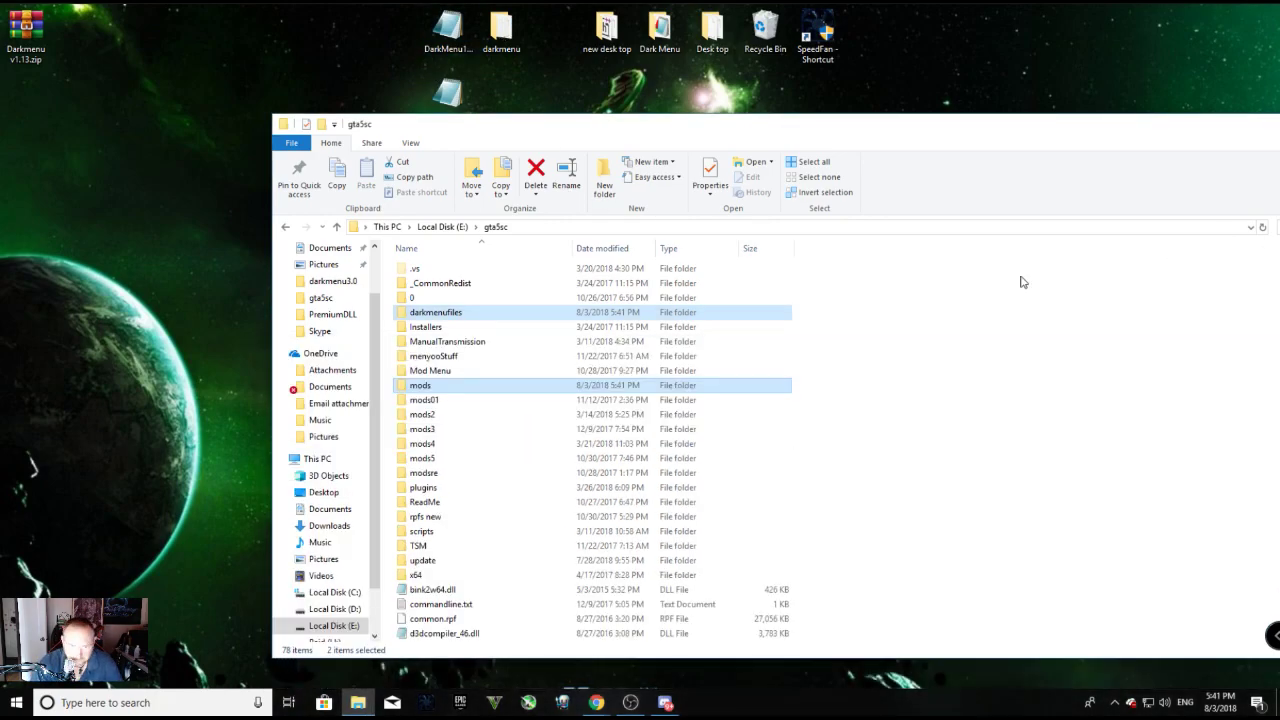
left_click_drag(583, 124, 391, 89)
- Open menu.ini from gta5sc\darkmenufiles and check the account username on the Dark Menu site
double_click(243, 279)
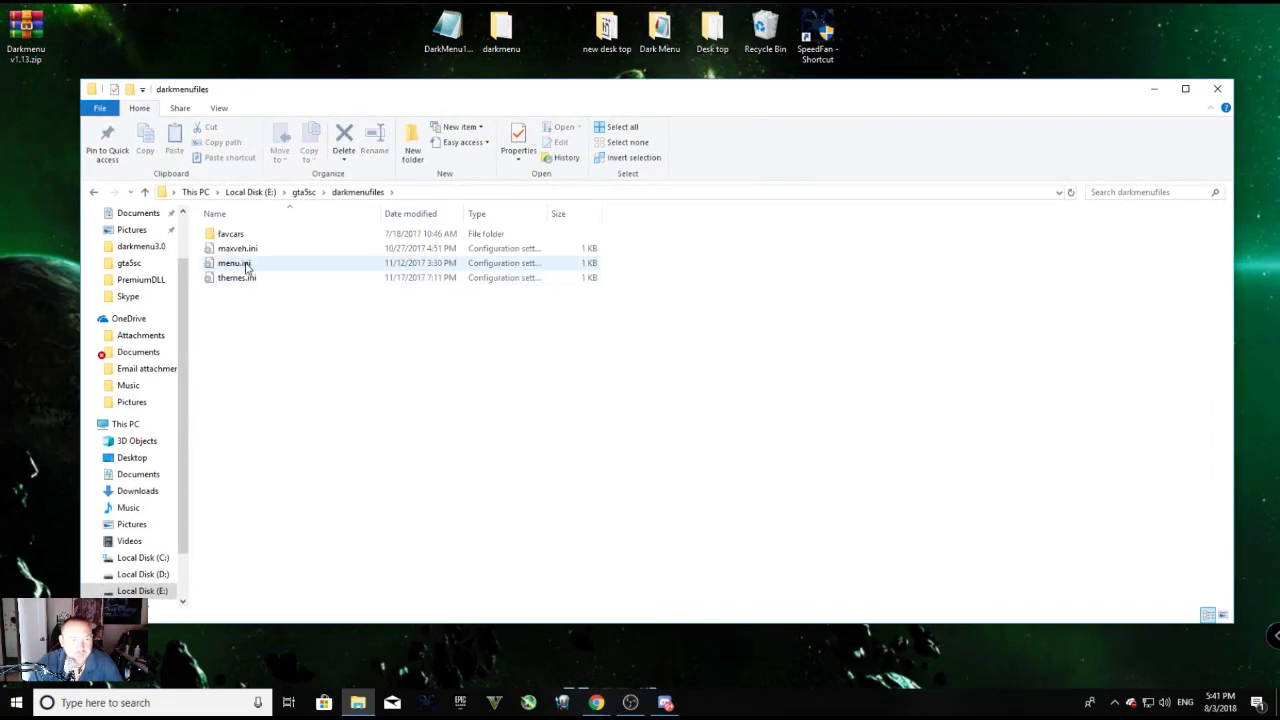
double_click(246, 264)
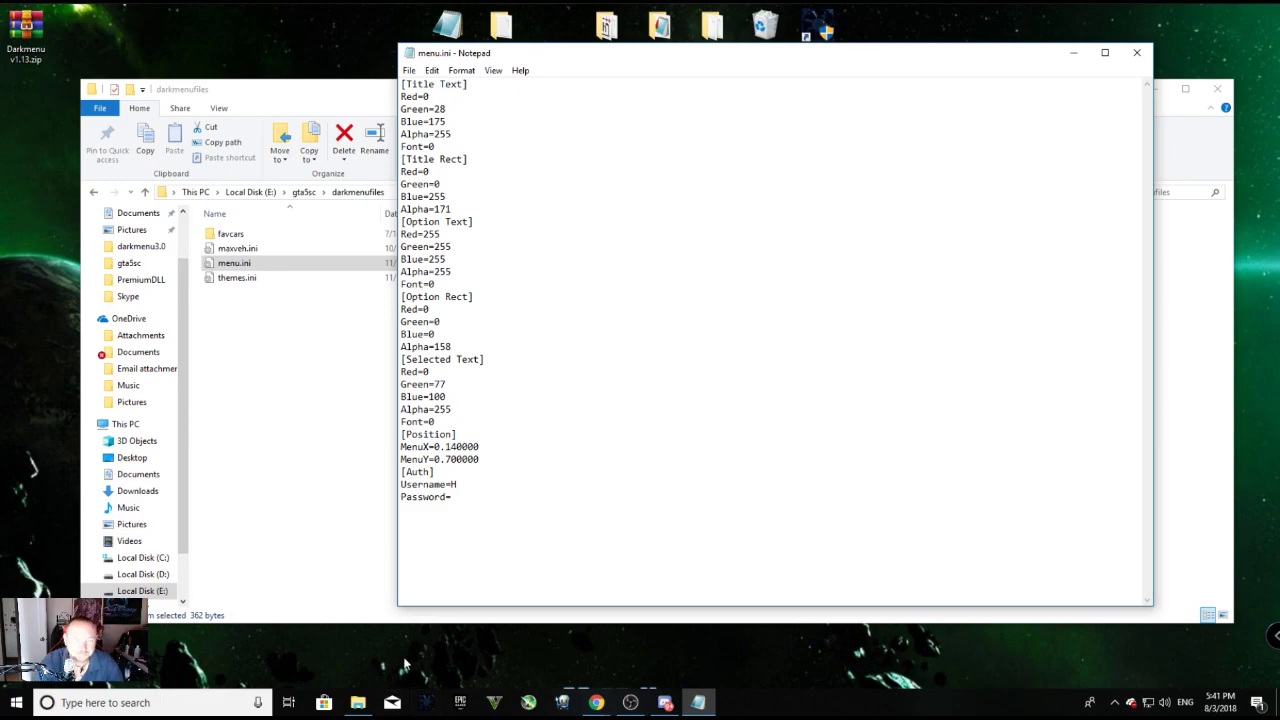
left_click(596, 702)
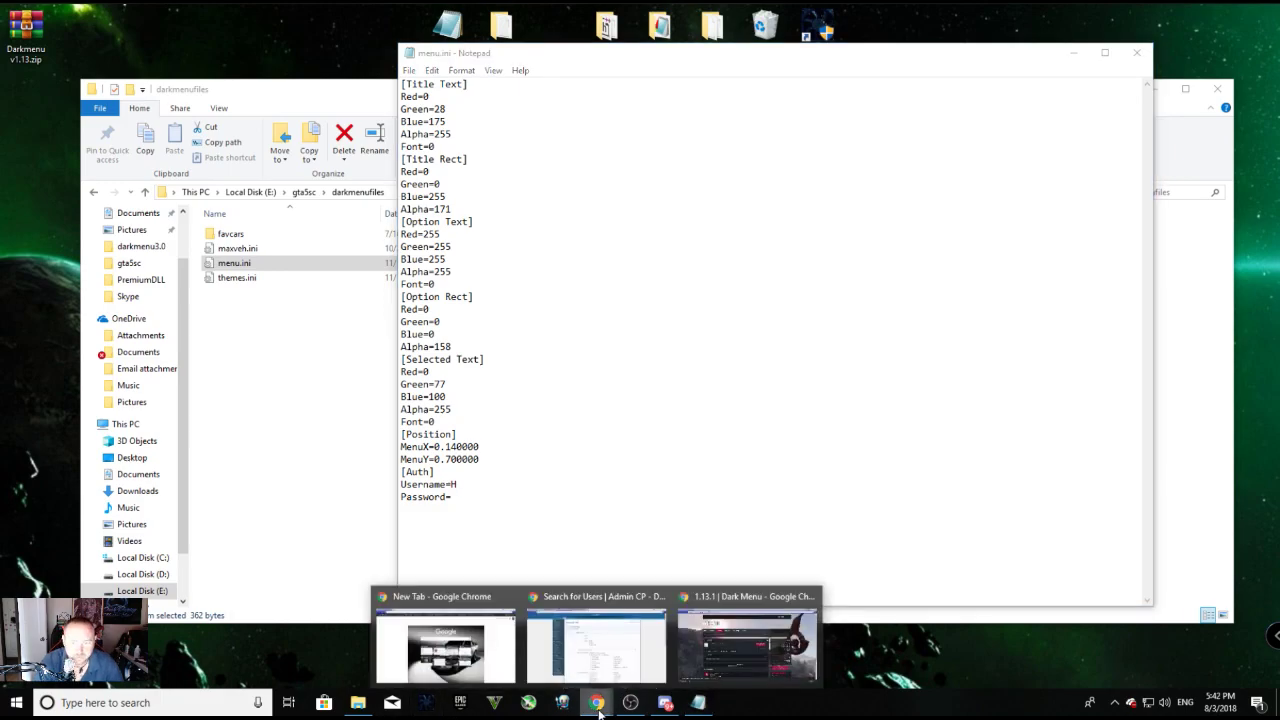
left_click(751, 634)
left_click(968, 82)
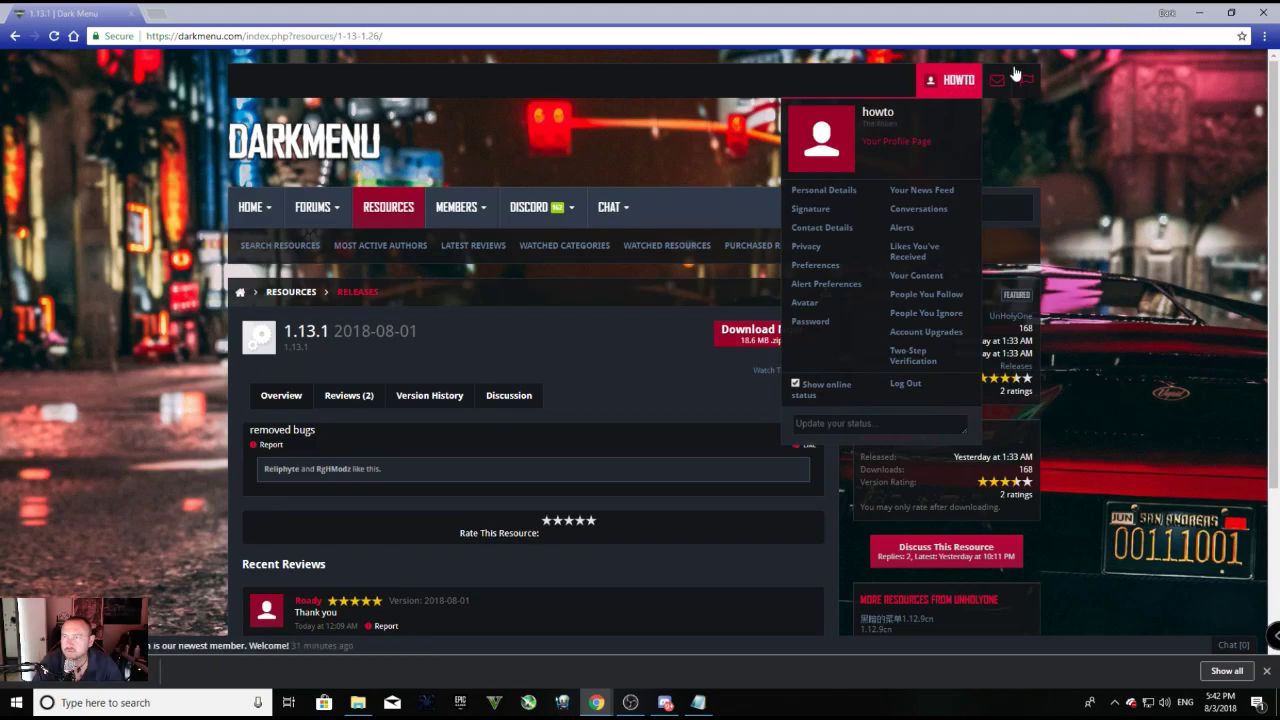
left_click(1197, 18)
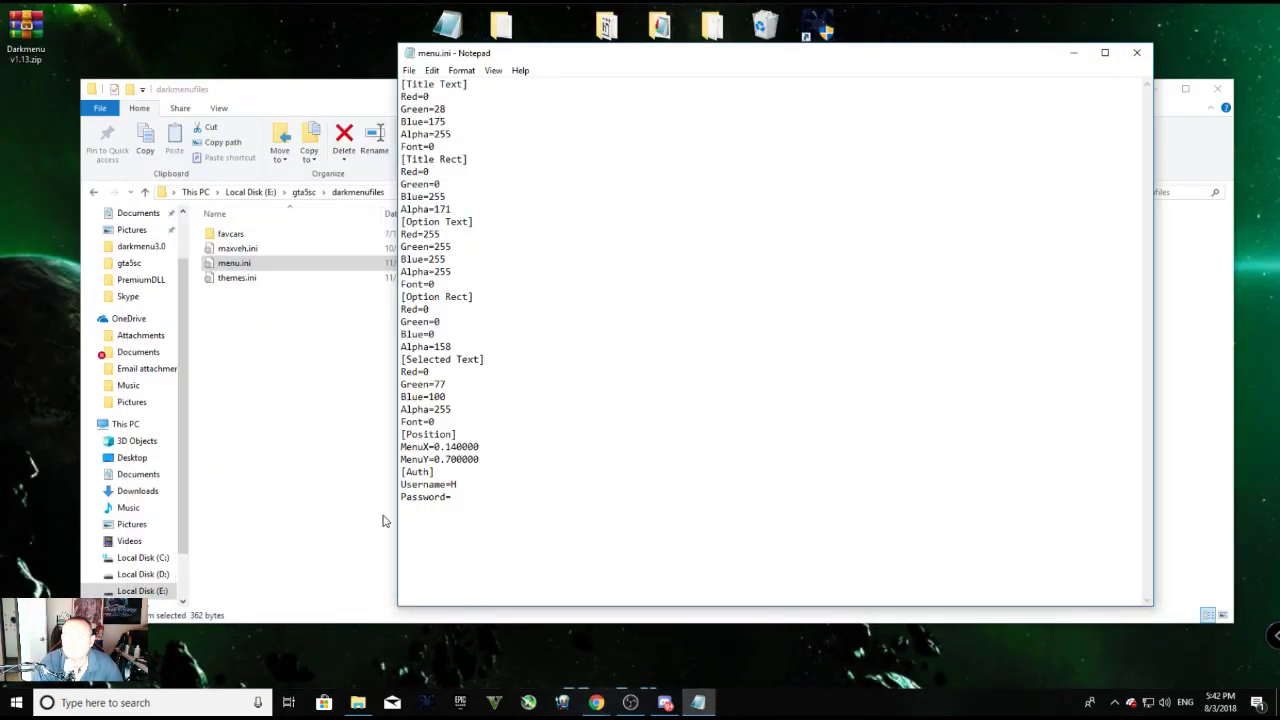
- Enter the forum account username in menu.ini's [Auth] section, save it, and close Notepad and Explorer
key("BackSpace")
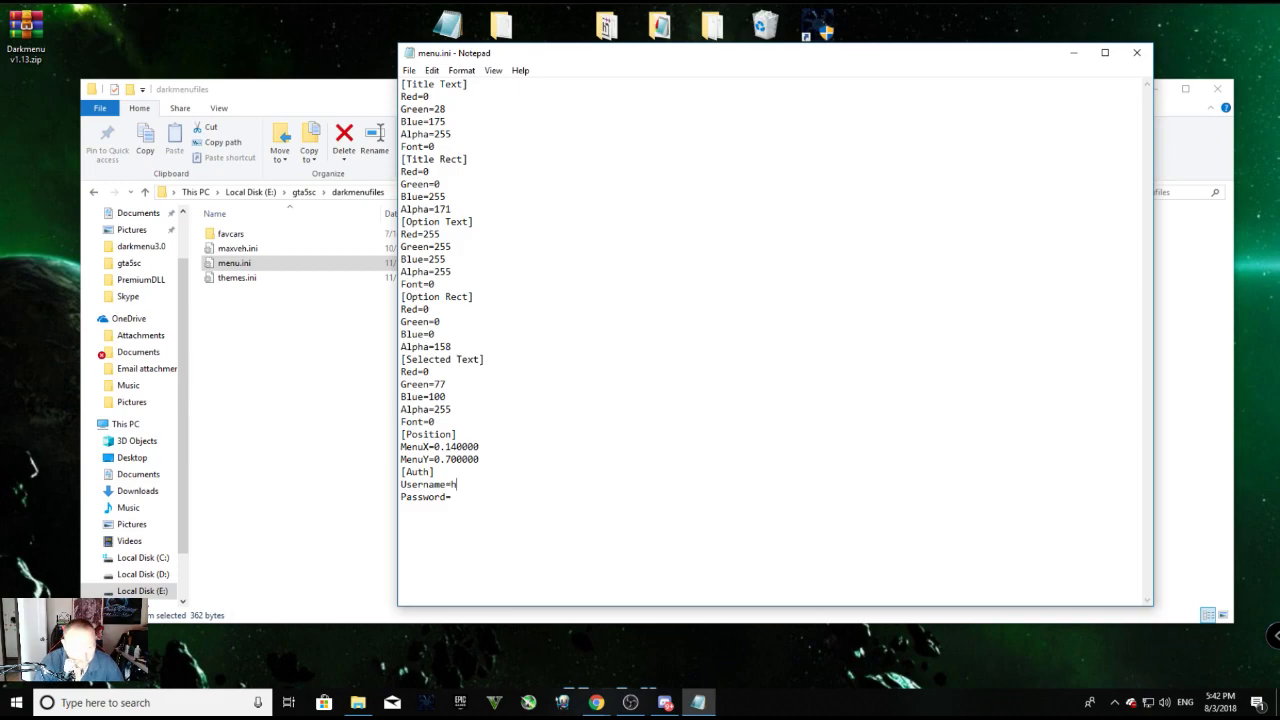
type("howto")
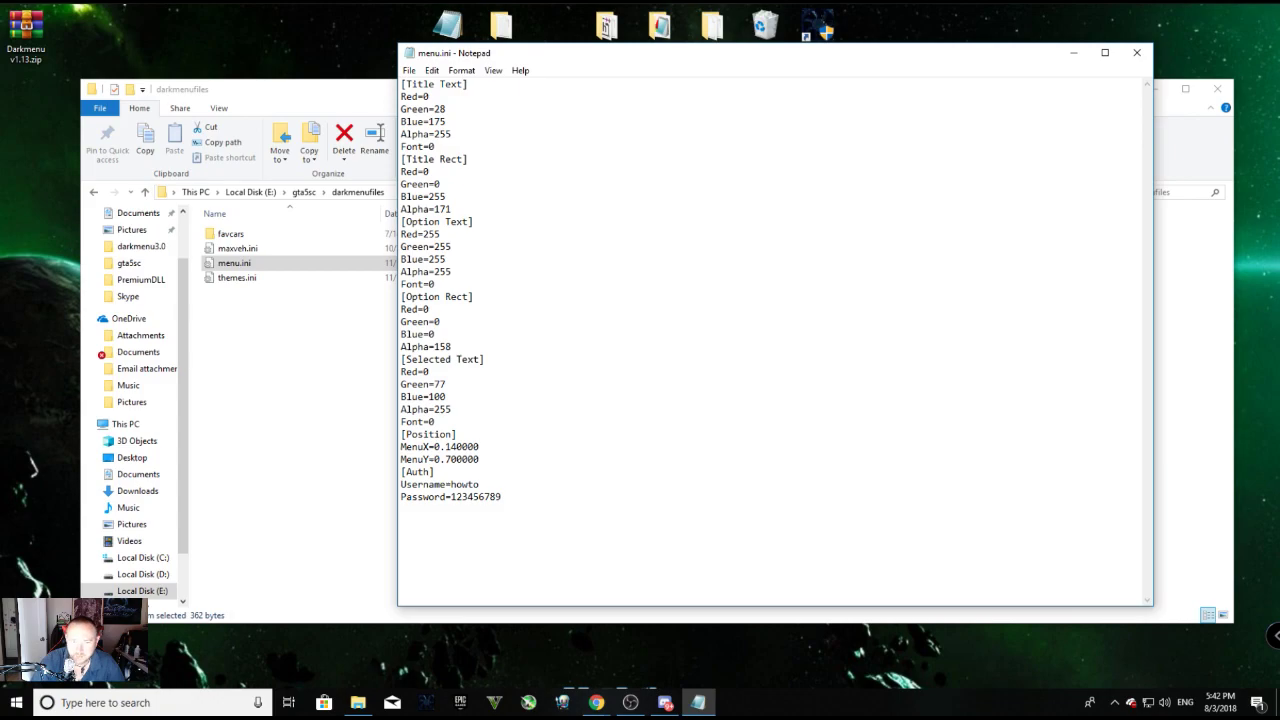
left_click(409, 72)
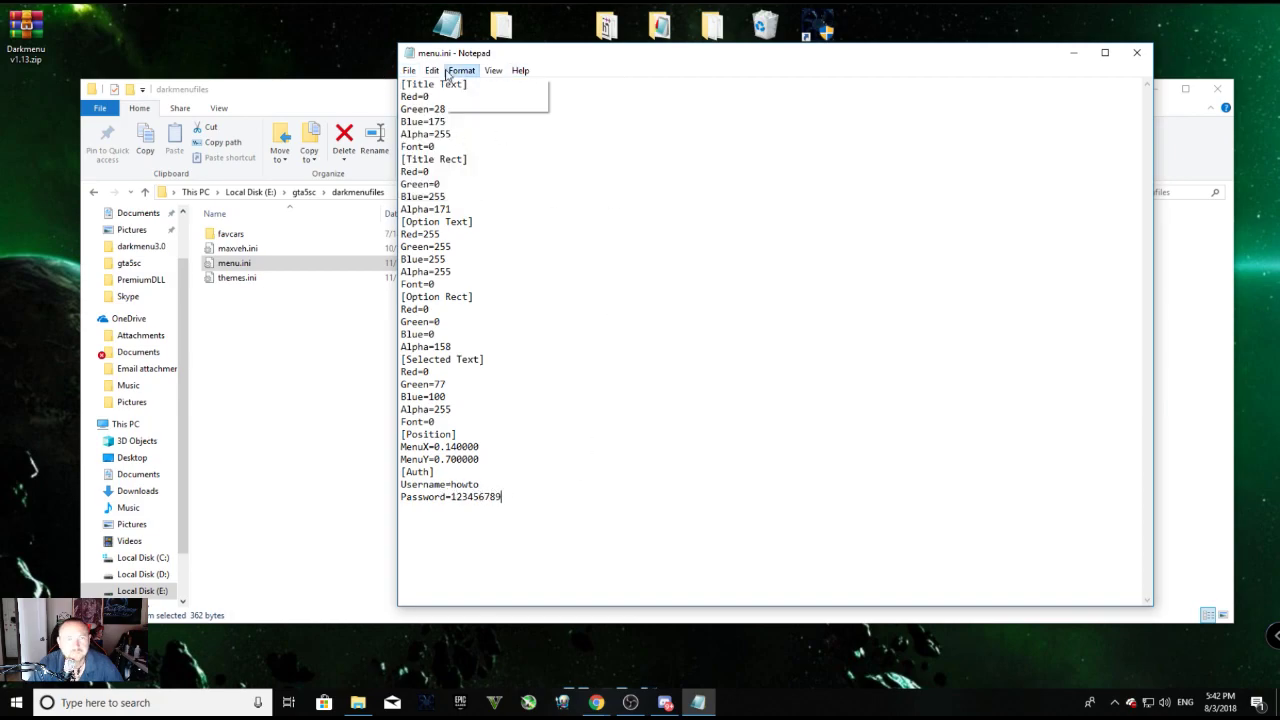
left_click(432, 117)
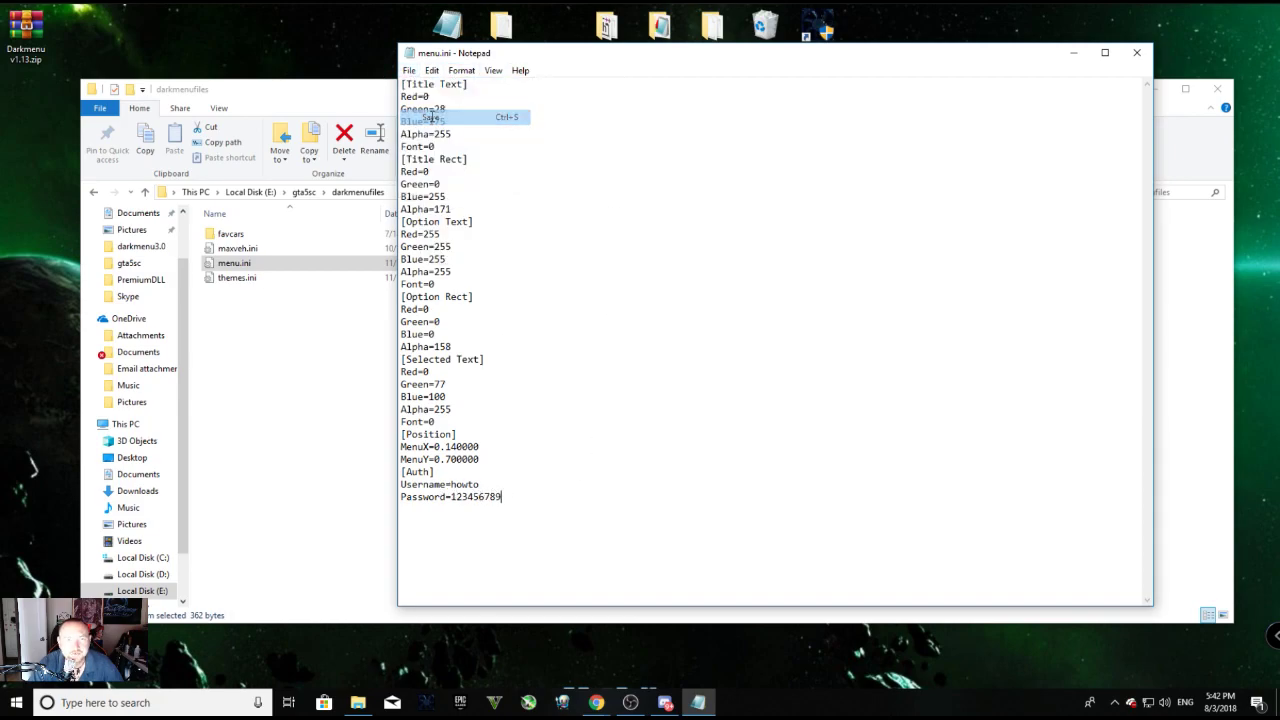
left_click(1140, 56)
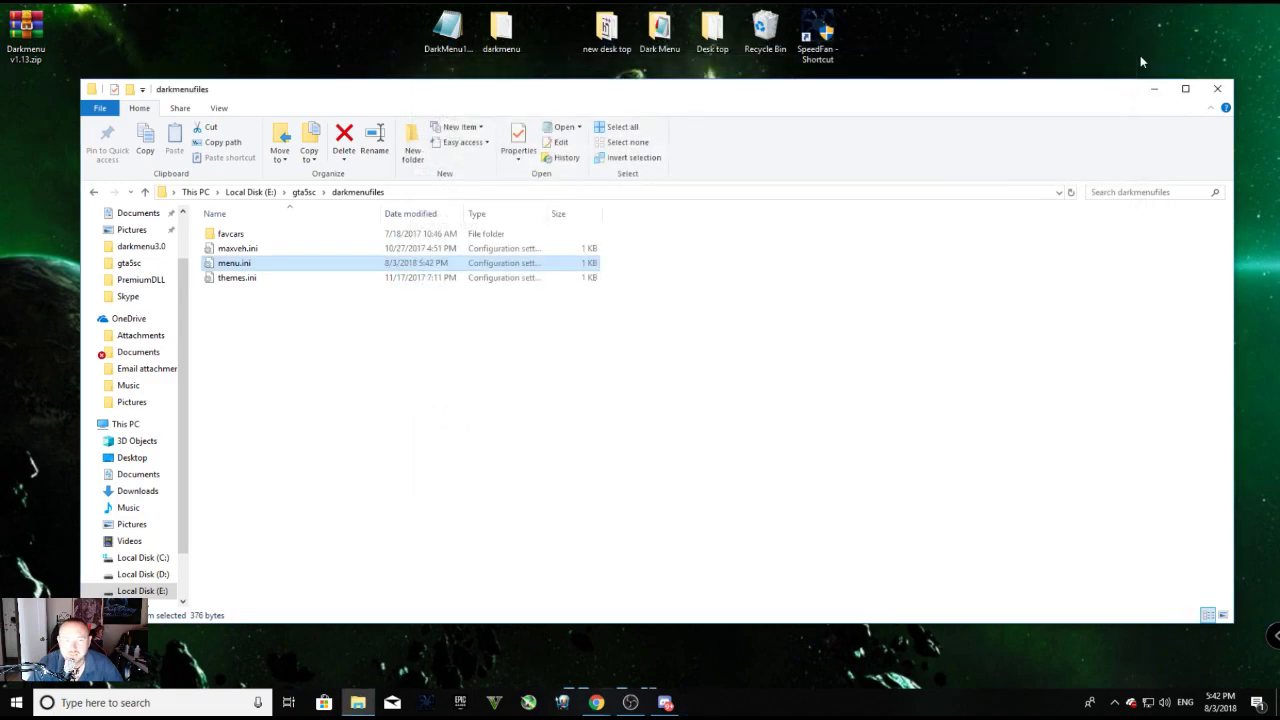
left_click(1222, 92)
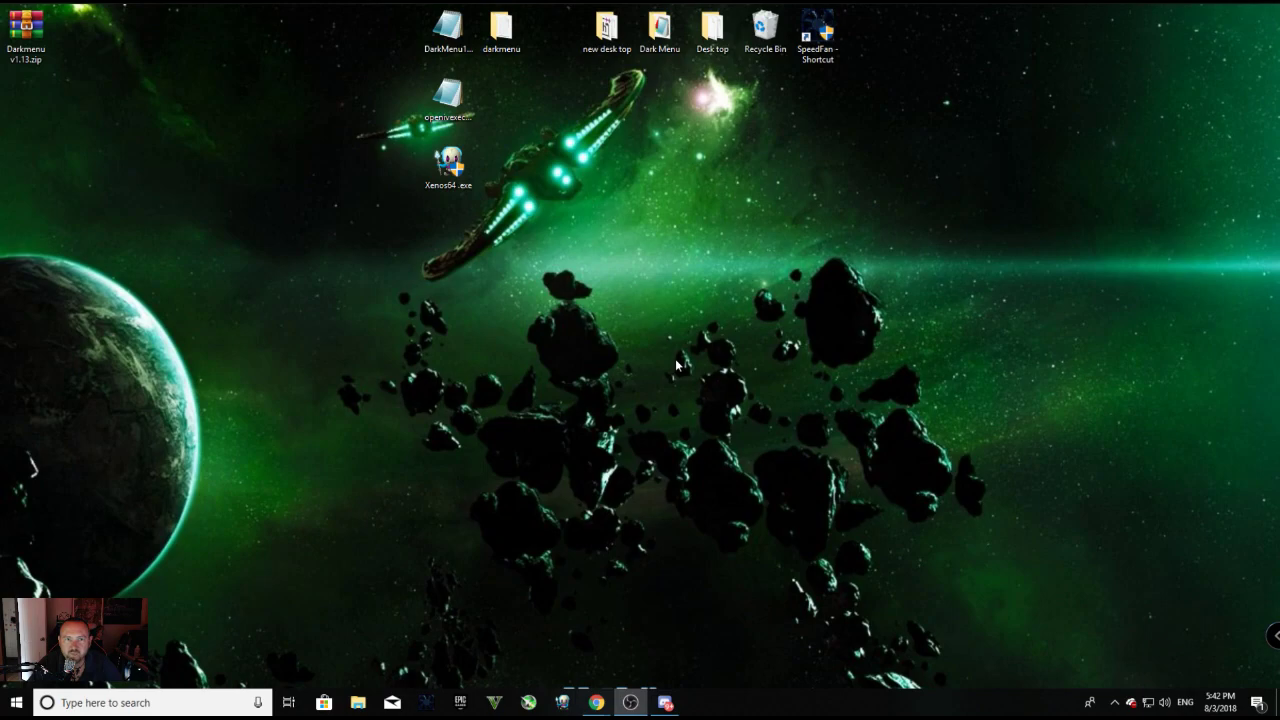
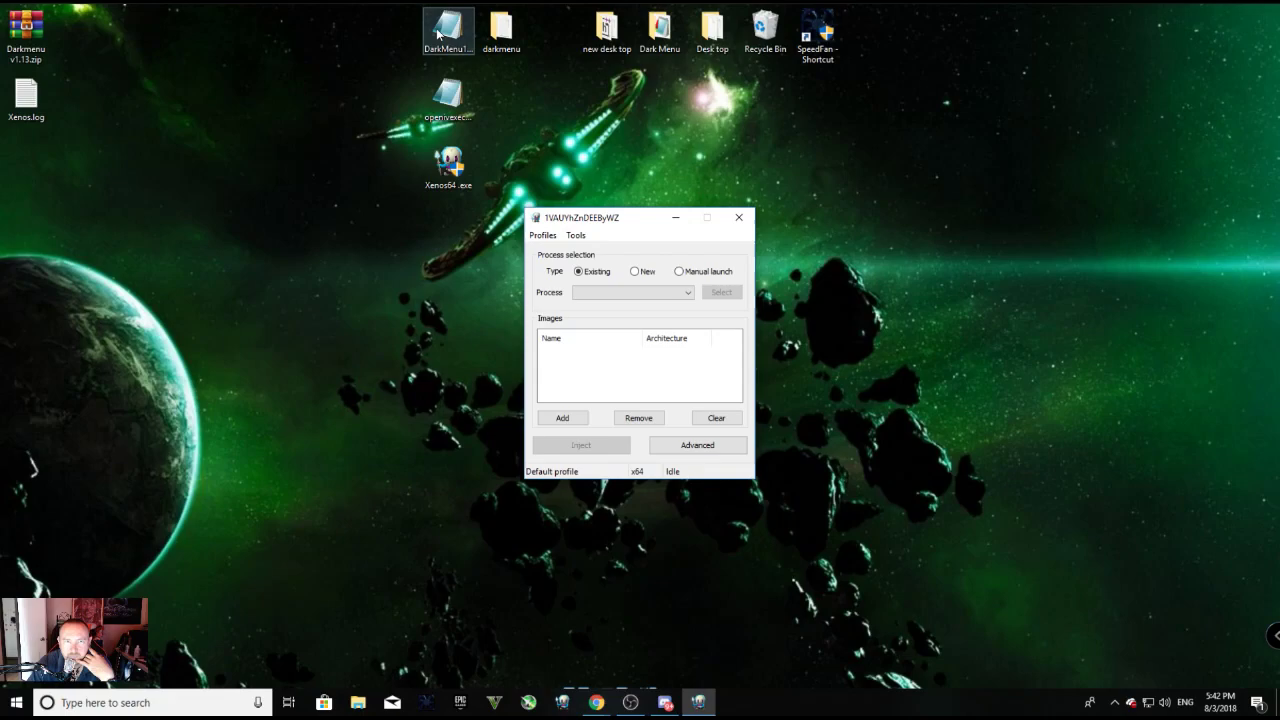
- Drag DarkMenu1.13.1.dll and openivexecv1.dll from the desktop into the Xenos images list
left_click_drag(438, 33, 584, 374)
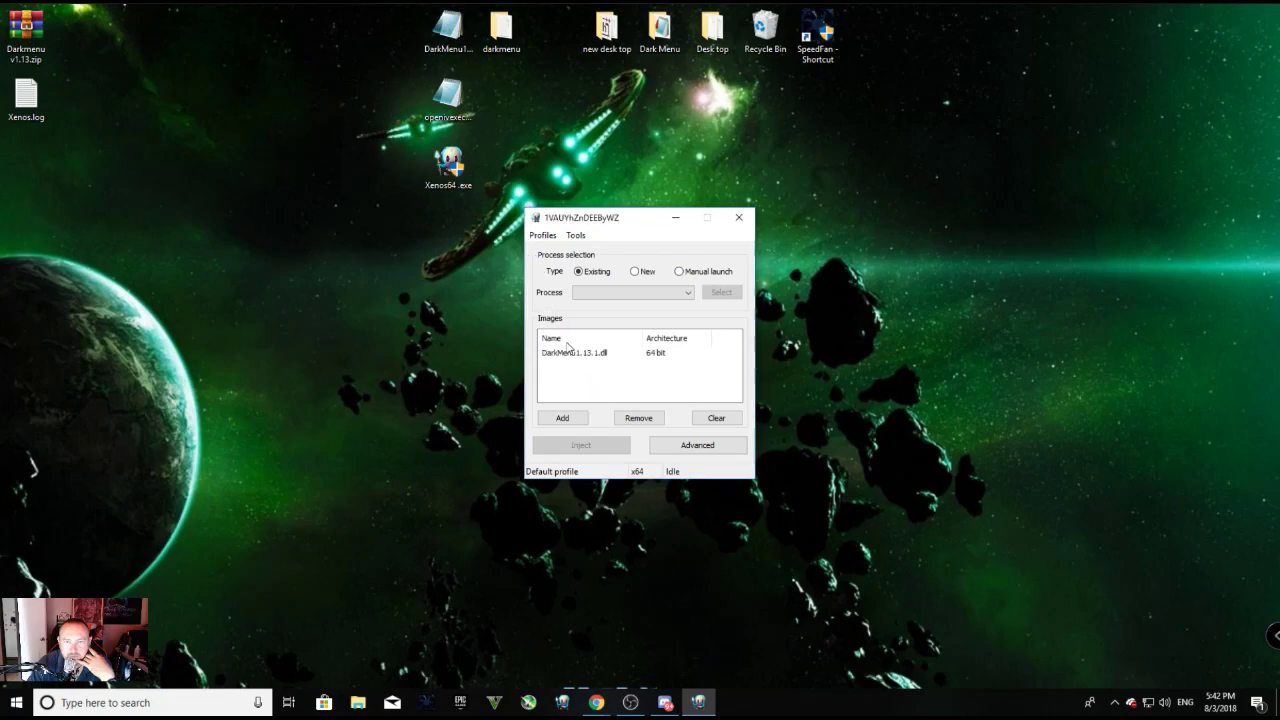
left_click_drag(449, 96, 558, 369)
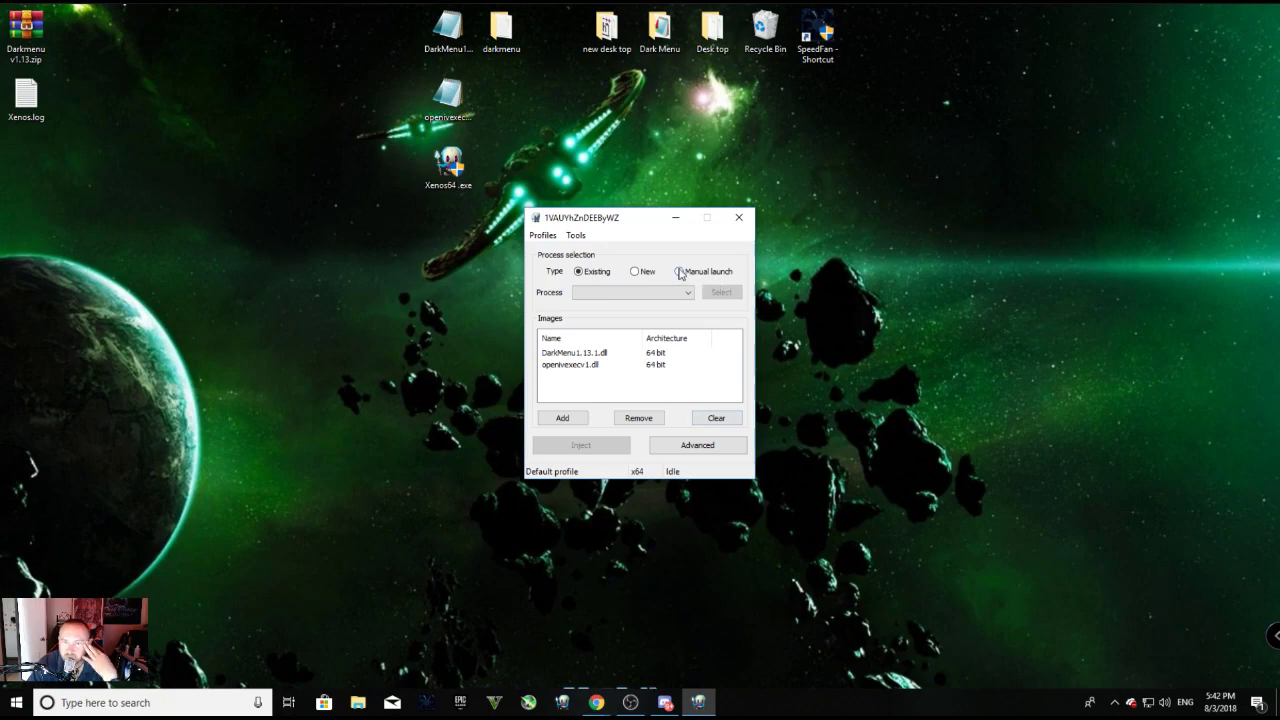
- Set Xenos to manually launch GTA5.exe from the gta5sc folder, then open Advanced settings
left_click(680, 272)
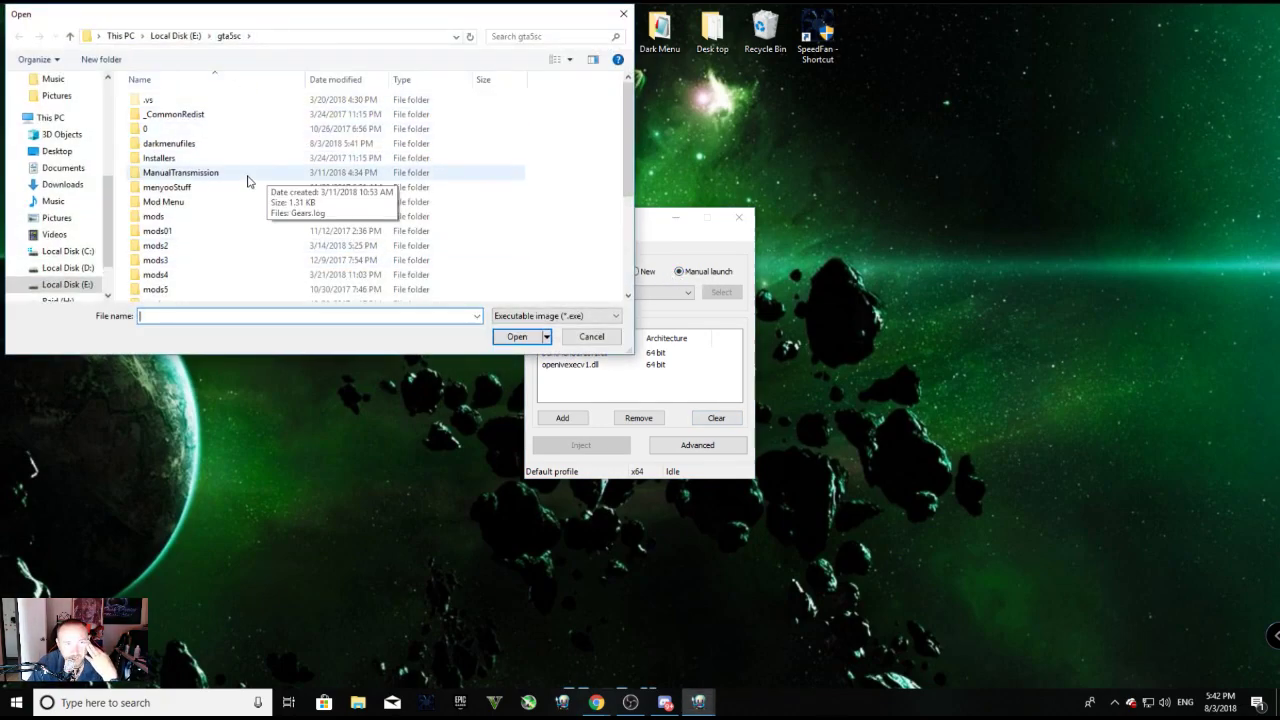
scroll(251, 177, "down", 4)
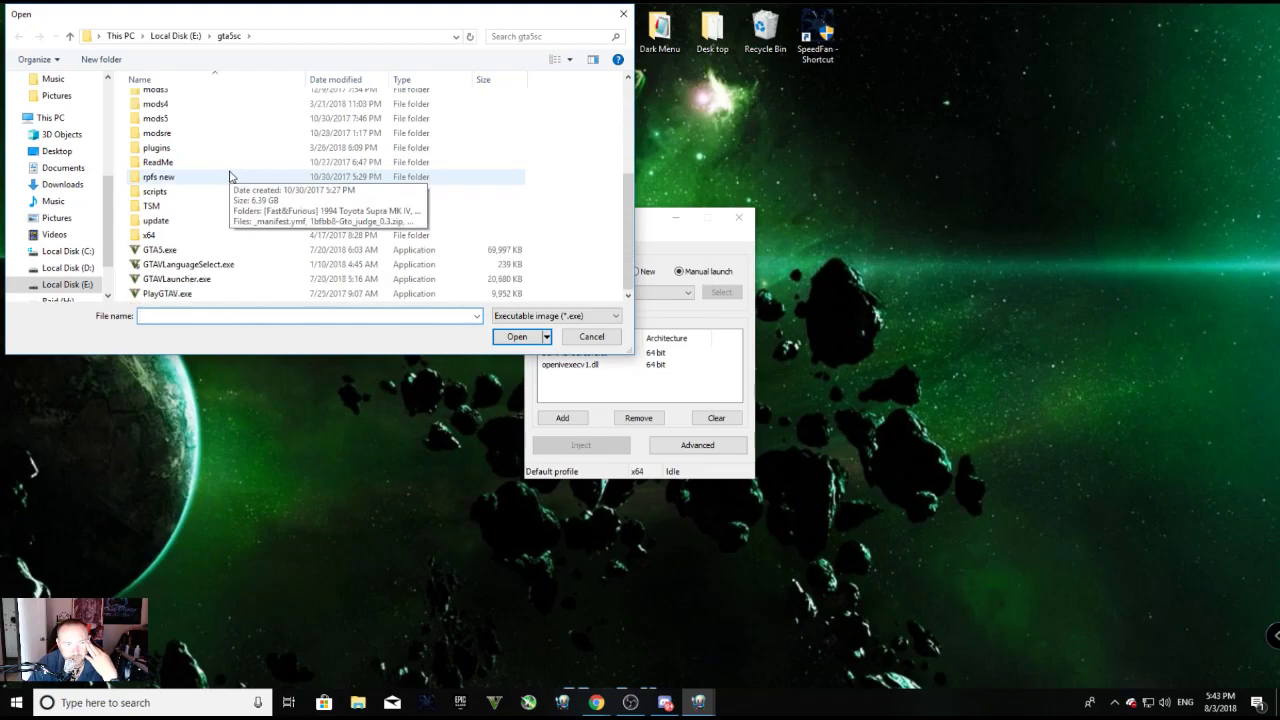
left_click(170, 255)
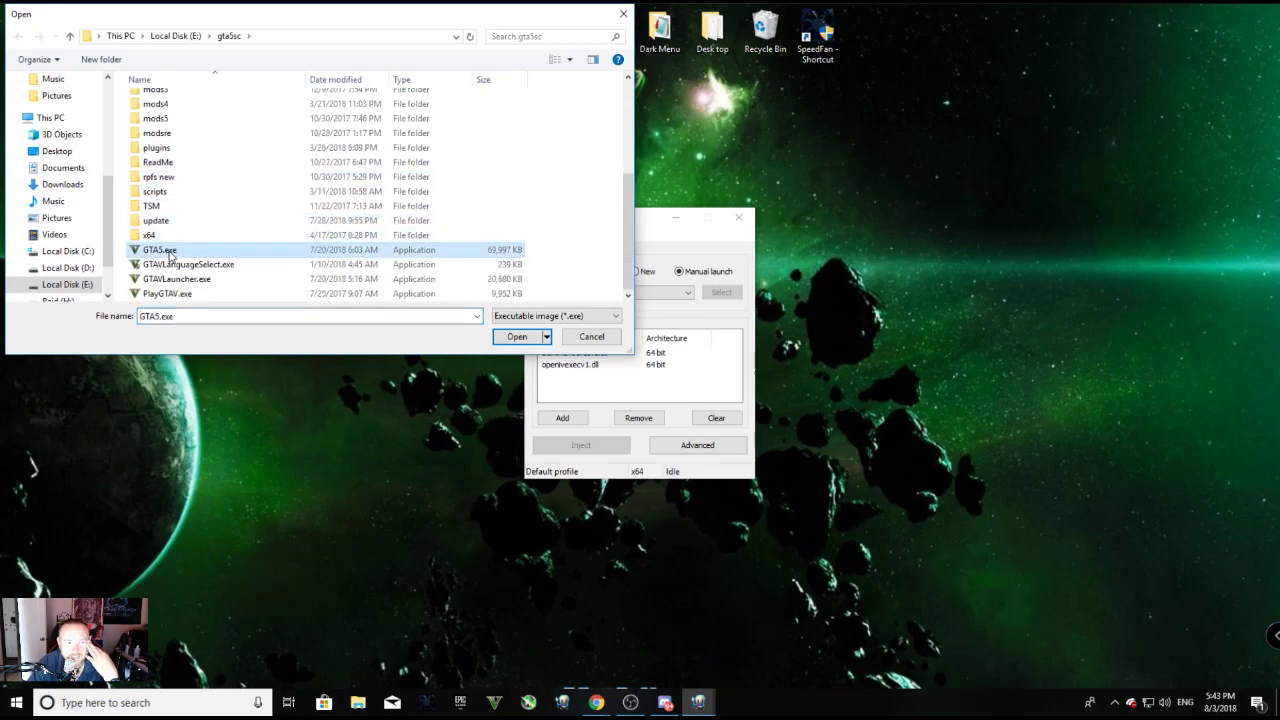
left_click(516, 337)
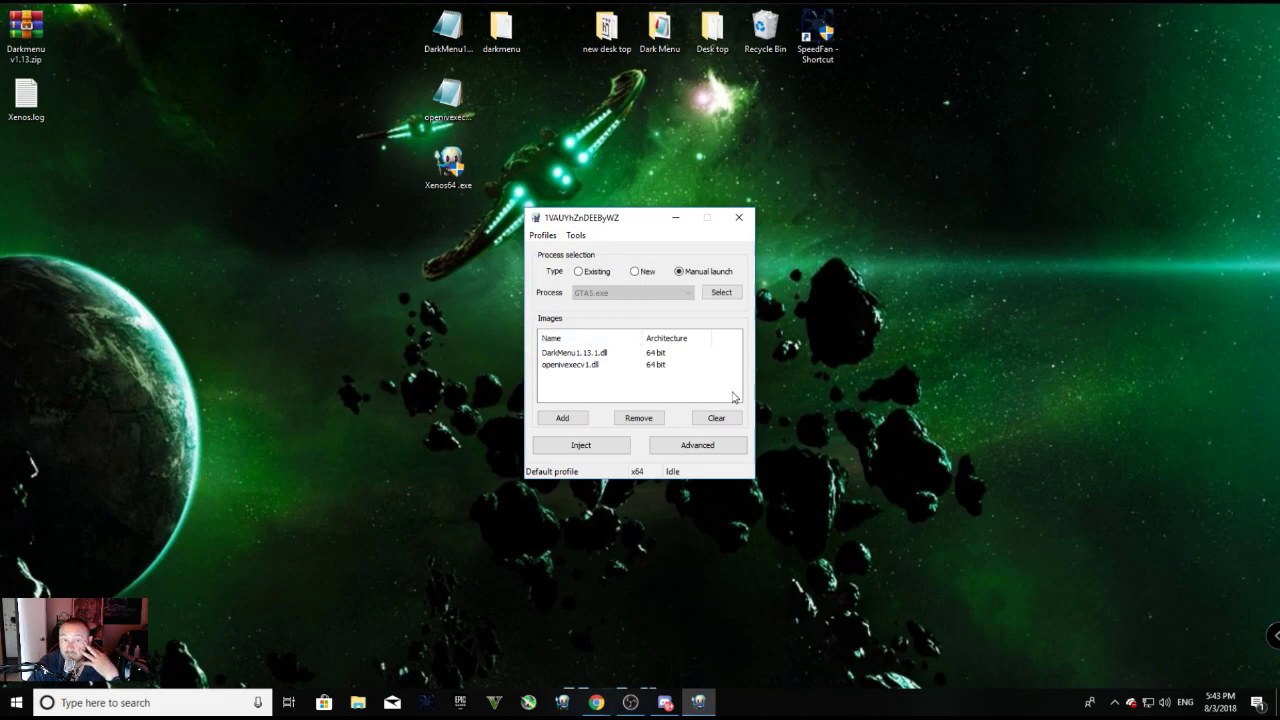
left_click(705, 446)
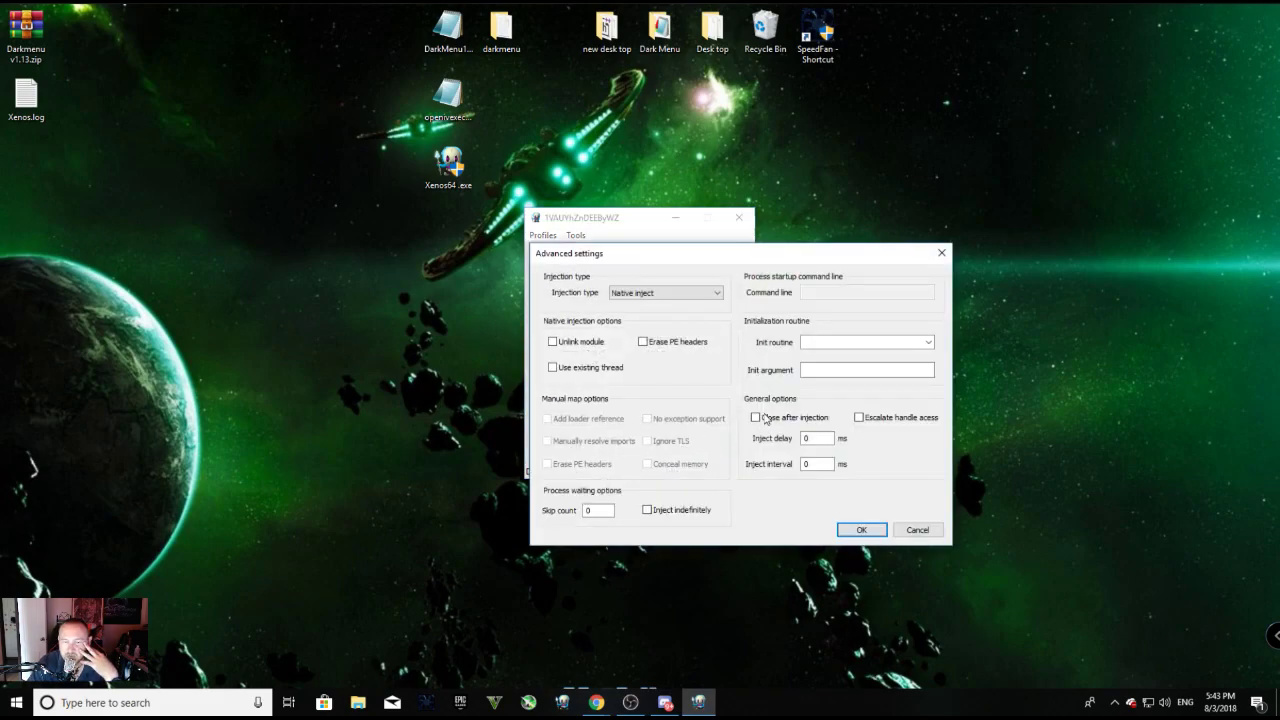
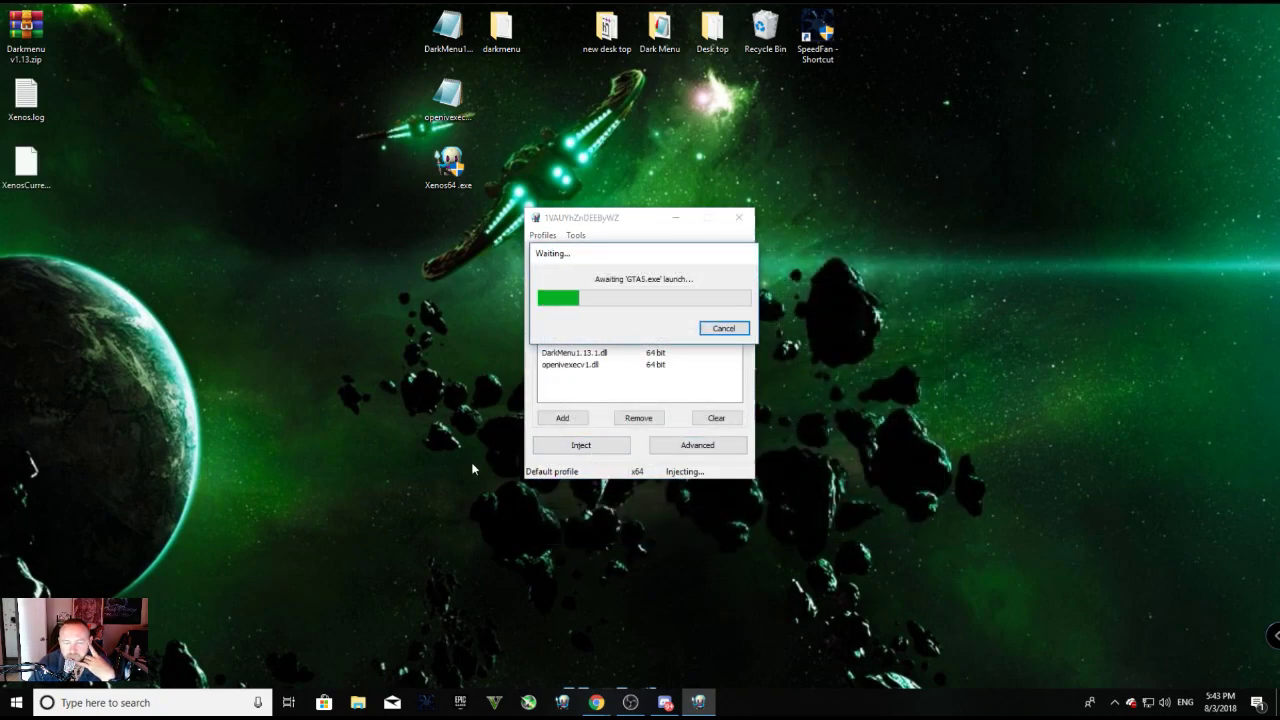
- Launch GTA V from its taskbar icon while Xenos waits for GTA5.exe
left_click(492, 704)
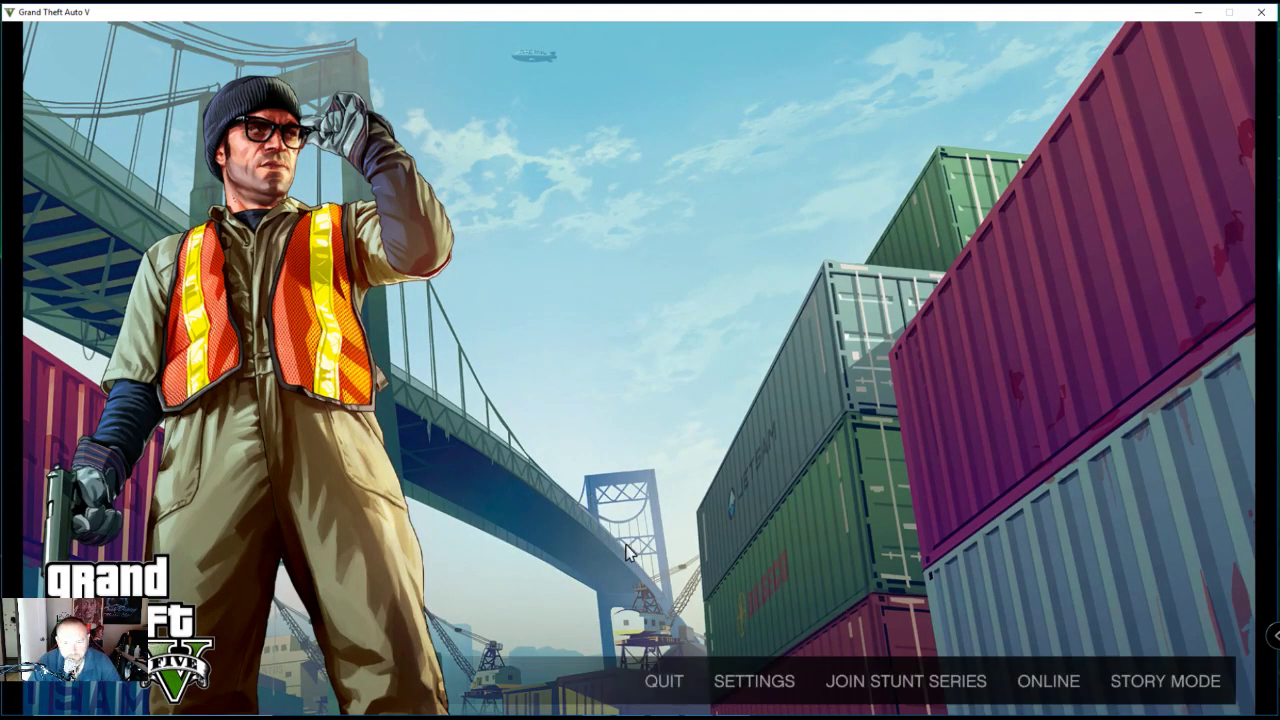
- Start Story Mode, return to the injector during loading, then open DarkMenu with F4
left_click(1177, 684)
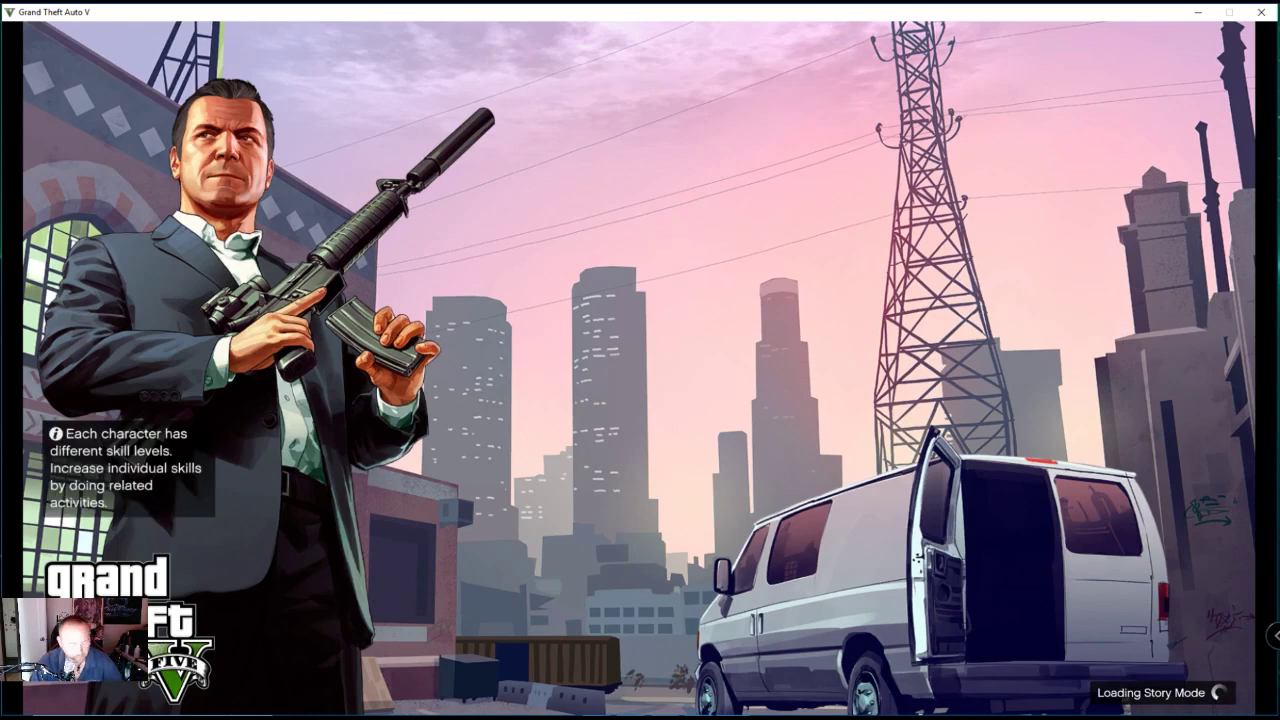
key("alt+Tab")
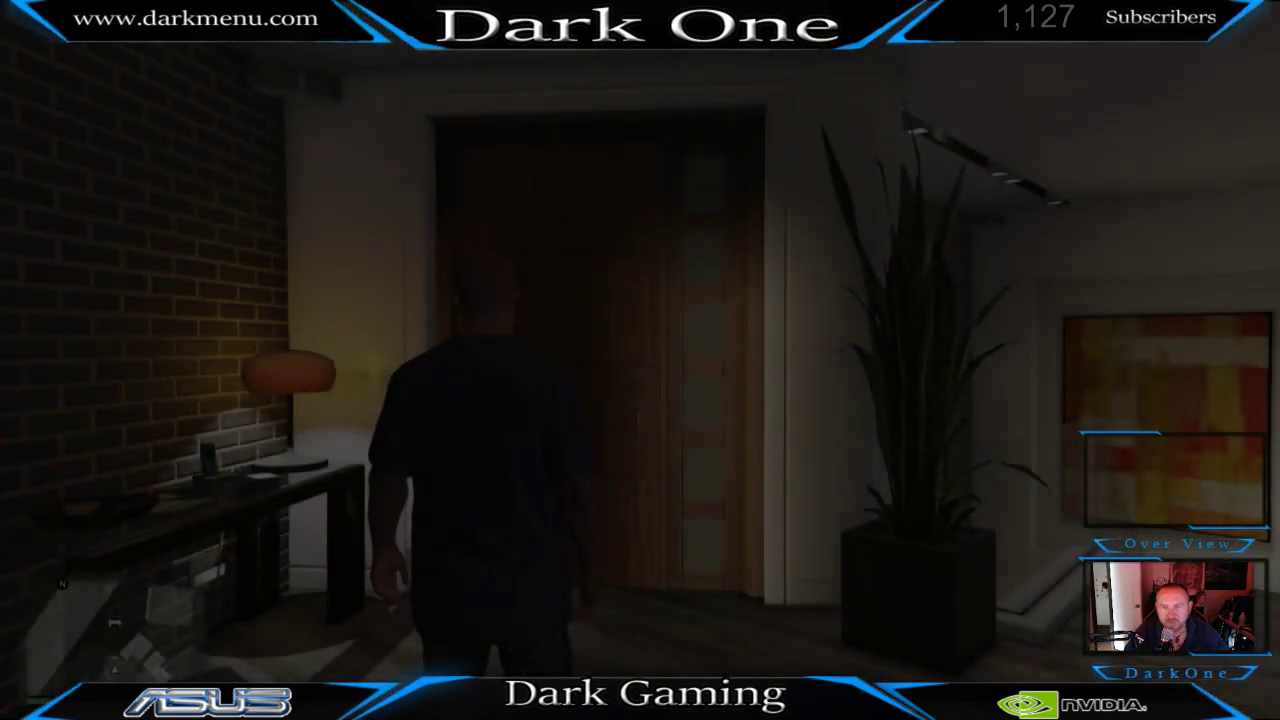
key("F4")
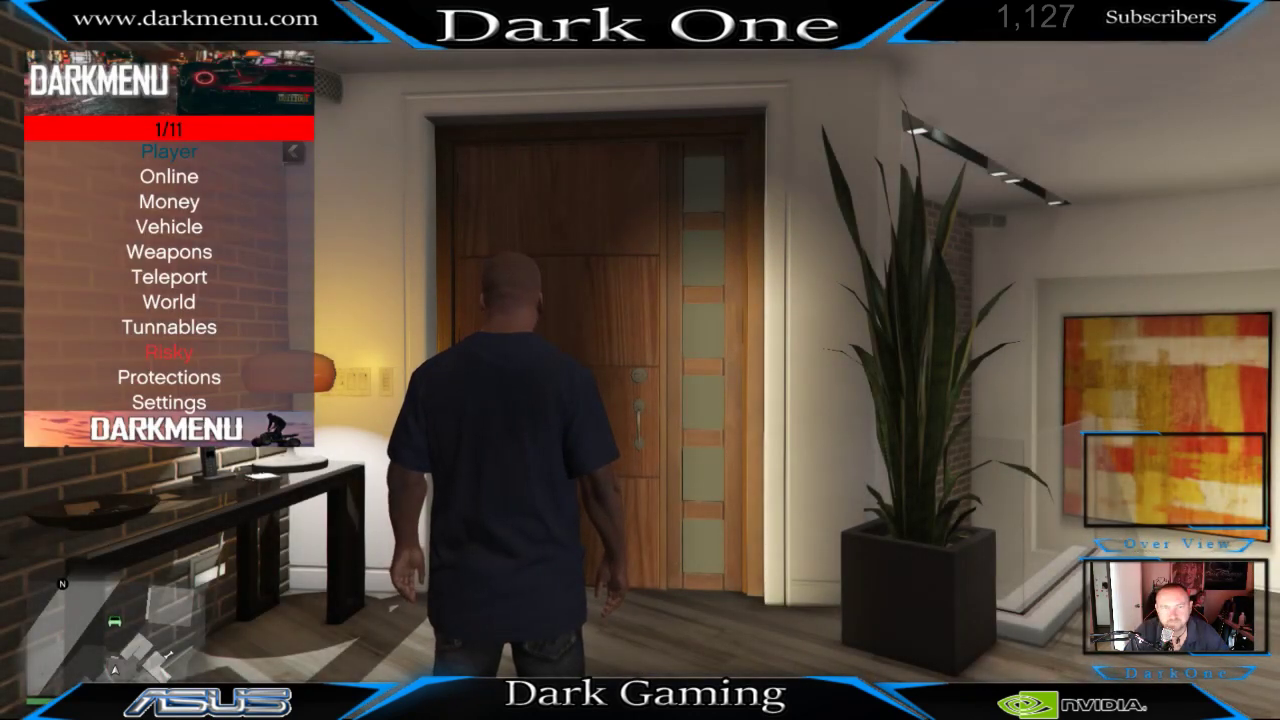